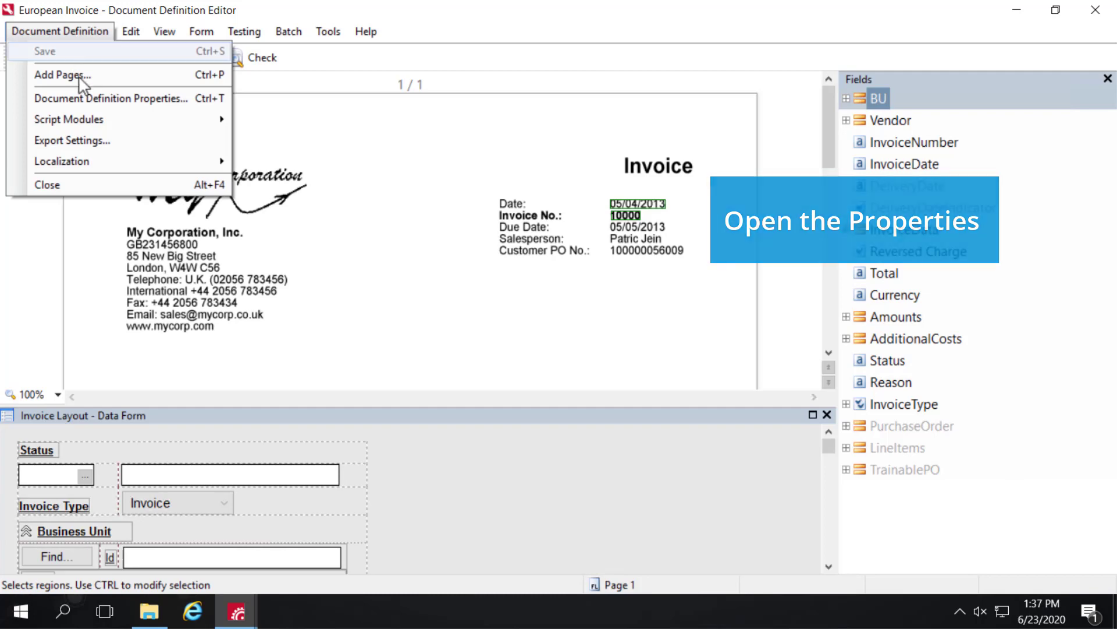
Turn off thorough extraction of invoice header fields in the additional invoice features of the document definition's properties
click(83, 98)
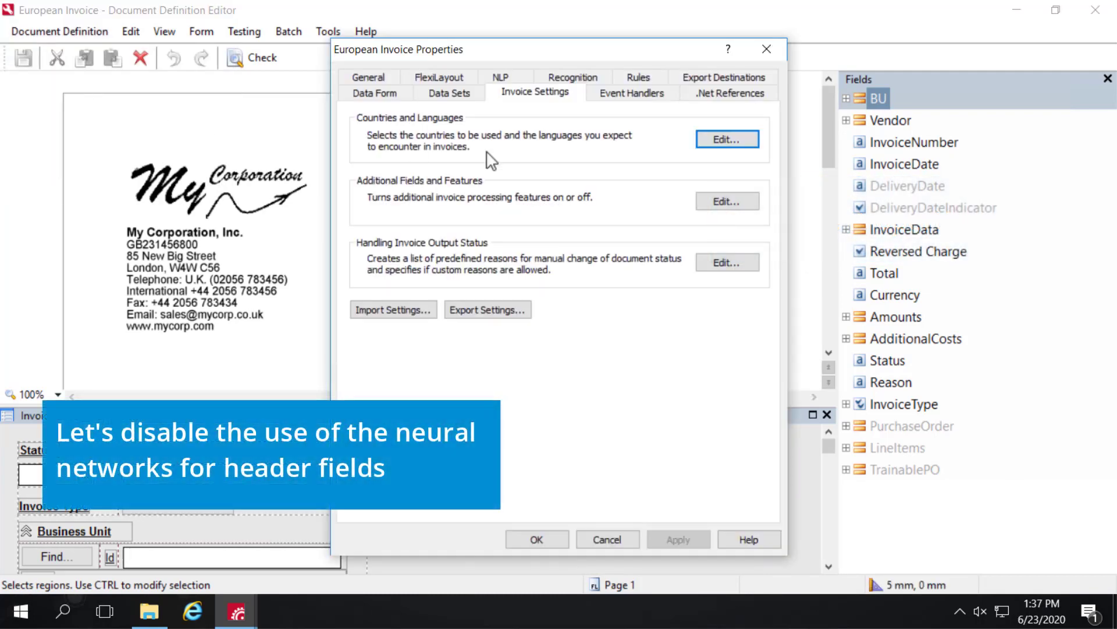
click(707, 204)
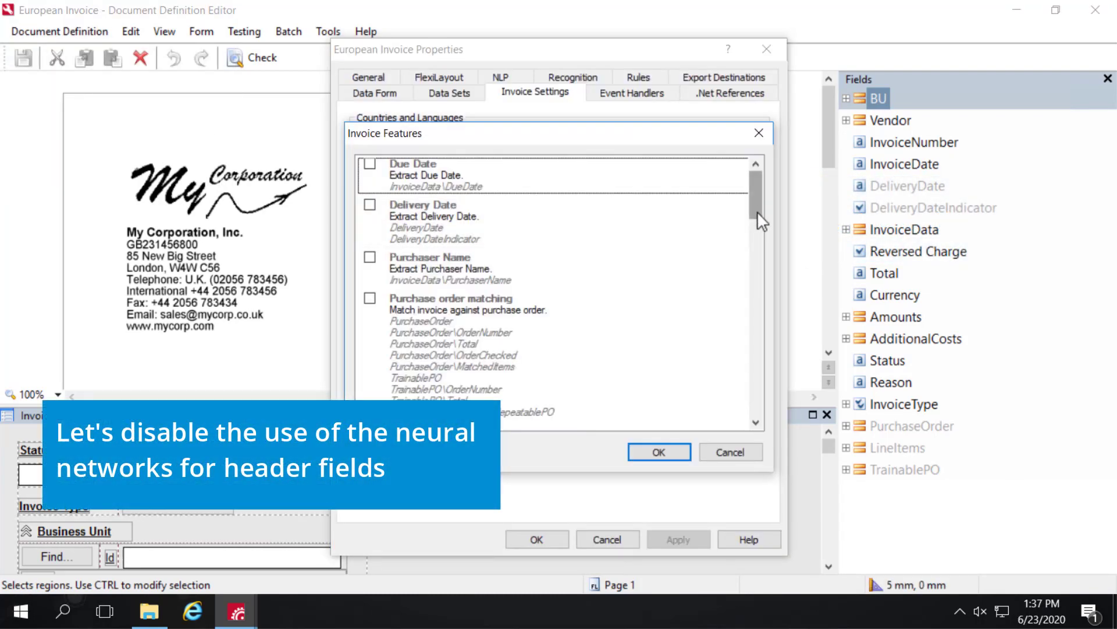
drag(756, 212, 753, 392)
click(369, 353)
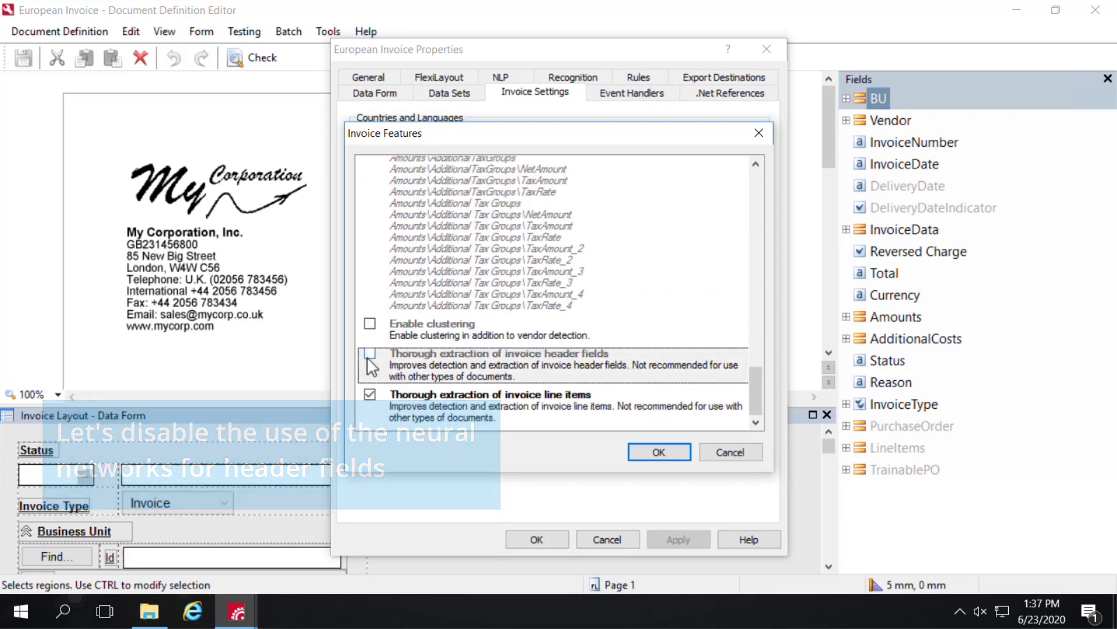
click(659, 452)
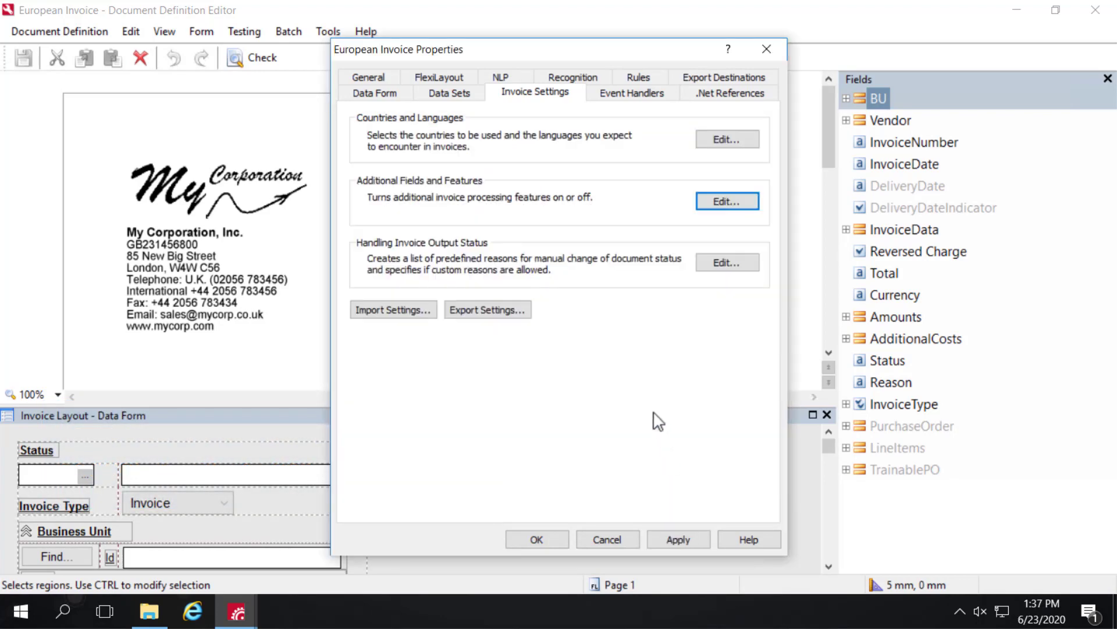
Enable France and Germany in the document definition's invoice countries and languages
click(725, 143)
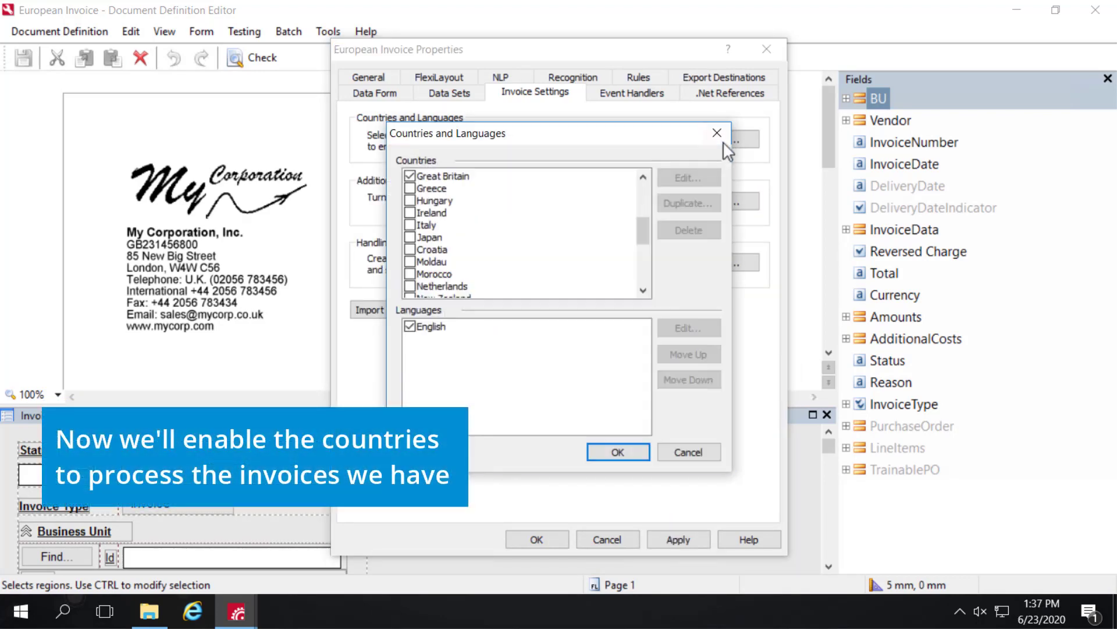
click(643, 176)
click(643, 177)
click(643, 177)
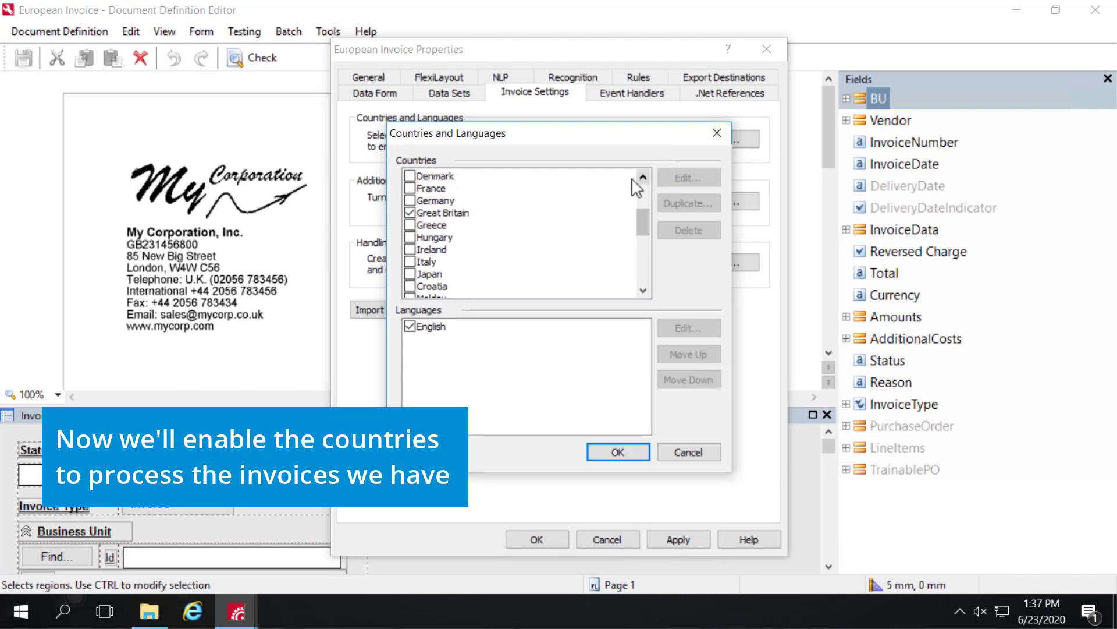
click(410, 188)
click(409, 200)
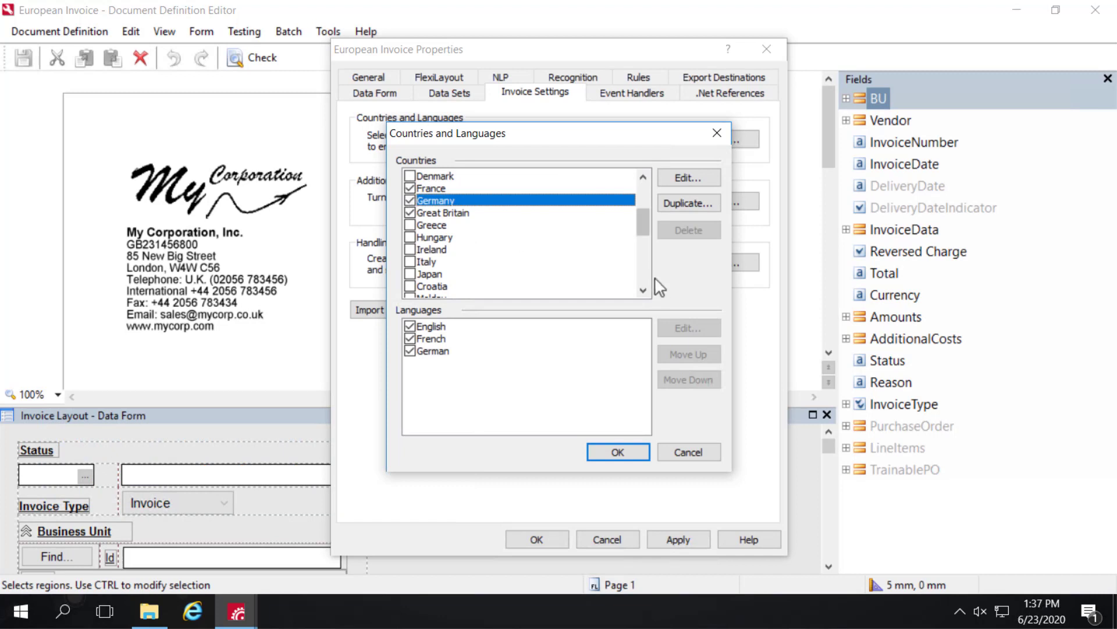
Enable the Netherlands and Spain as invoice countries as well and confirm the country selection
click(643, 289)
click(643, 290)
click(643, 290)
click(643, 290)
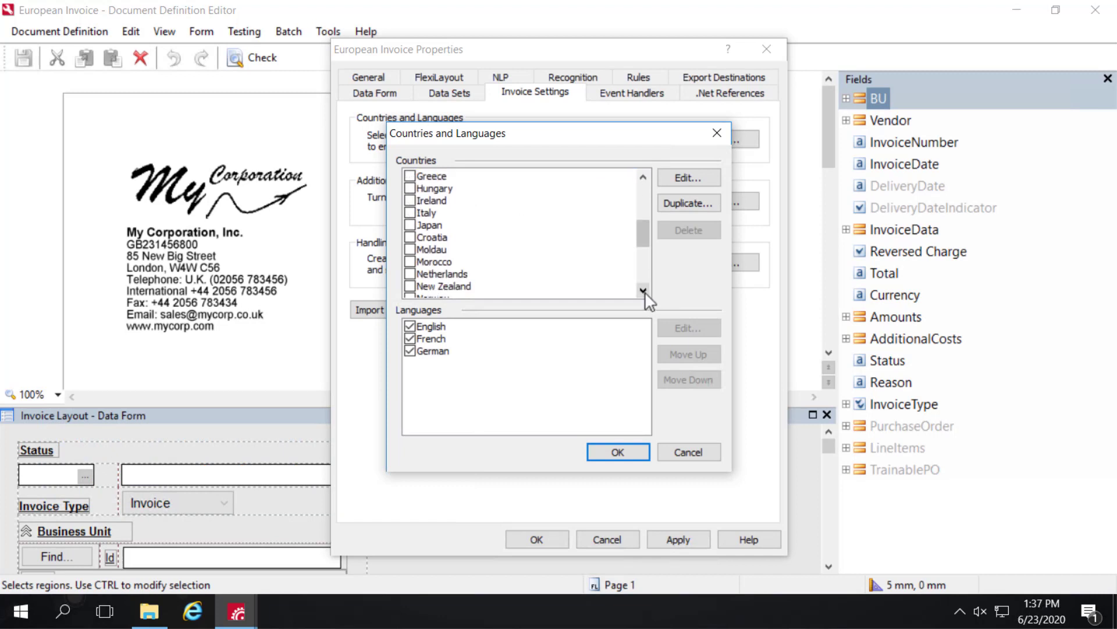
click(409, 273)
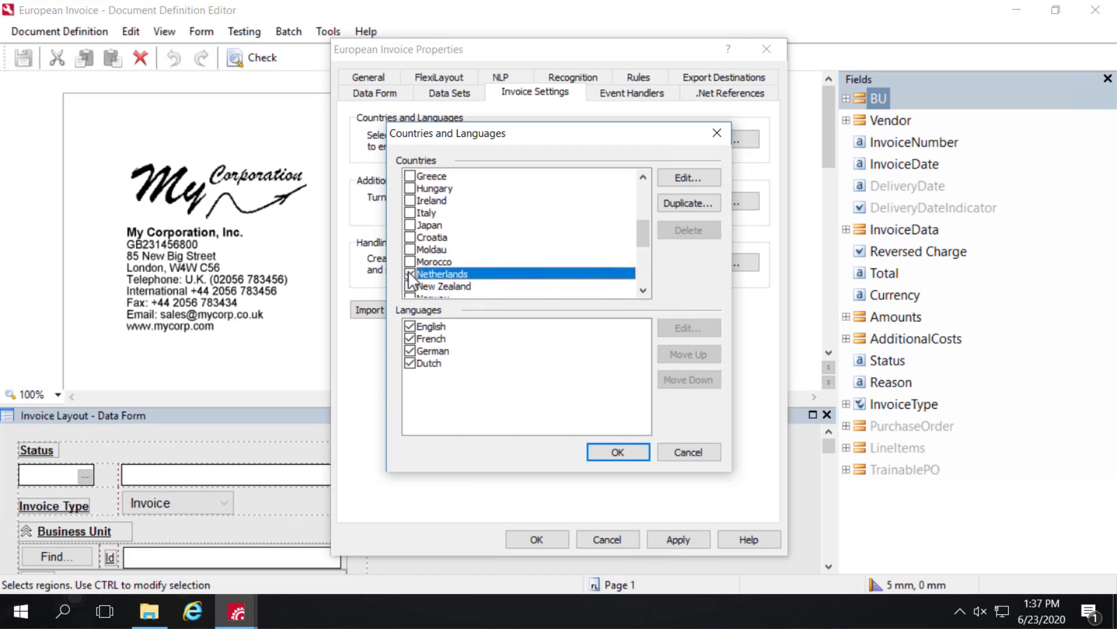
click(643, 290)
click(643, 290)
click(643, 291)
click(643, 290)
click(643, 290)
click(643, 291)
click(642, 291)
click(643, 290)
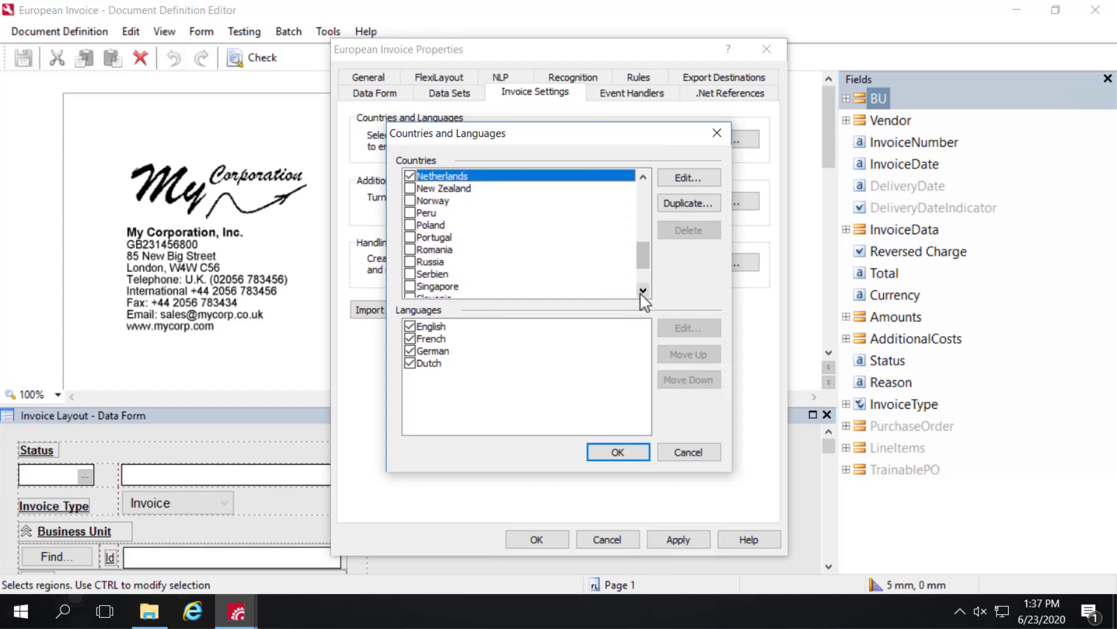
click(643, 291)
click(643, 291)
click(642, 291)
click(642, 290)
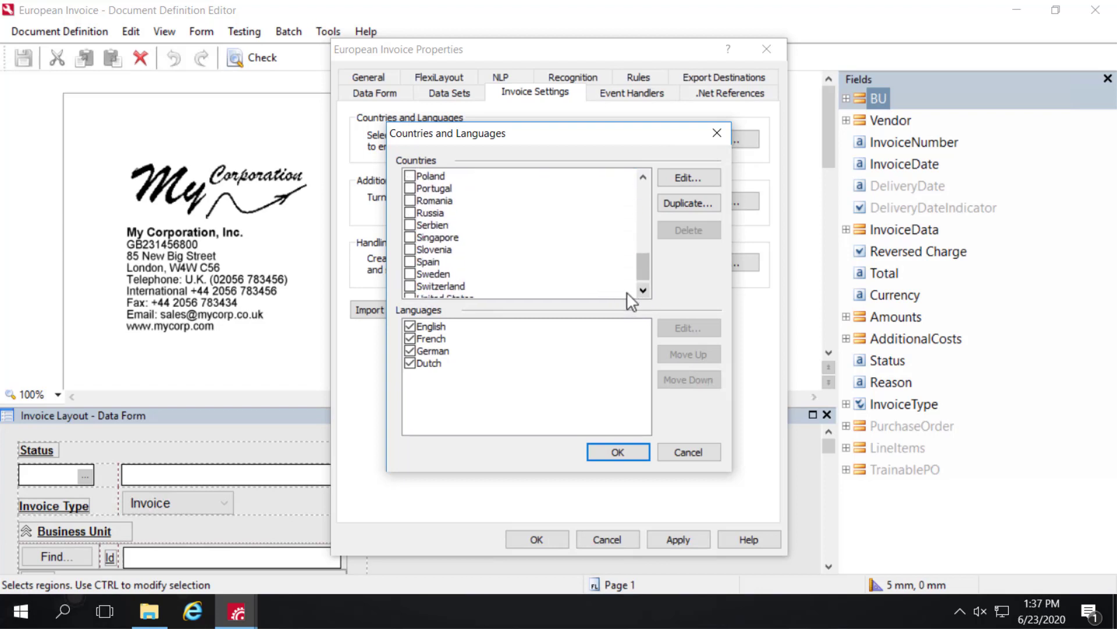
click(410, 264)
click(615, 449)
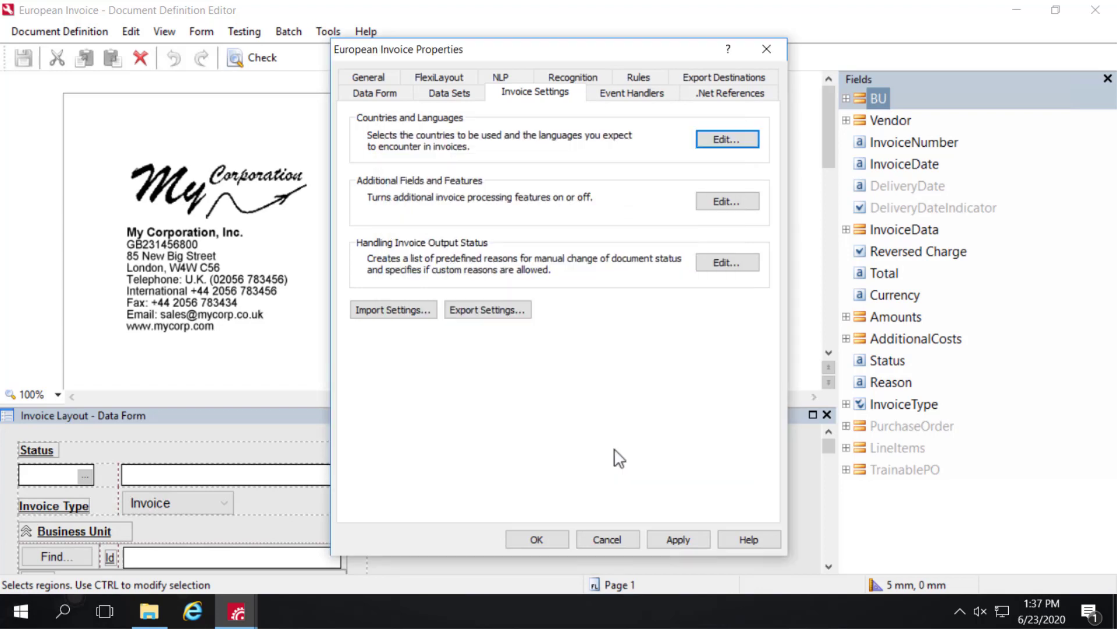
Apply the changed invoice properties, then close the document definition and save it
click(688, 540)
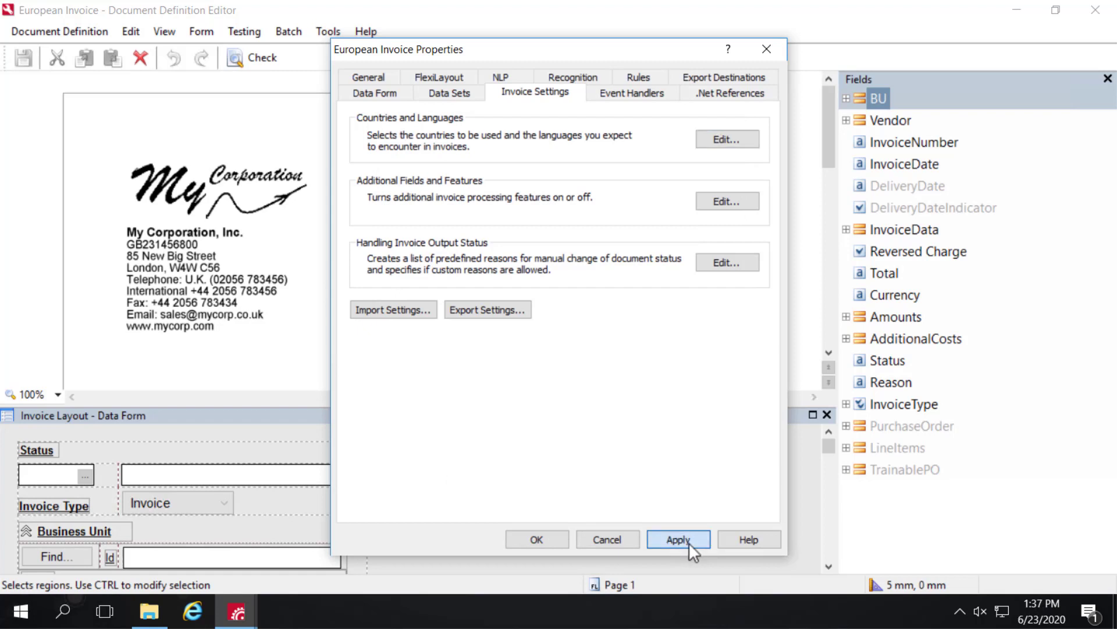
click(554, 539)
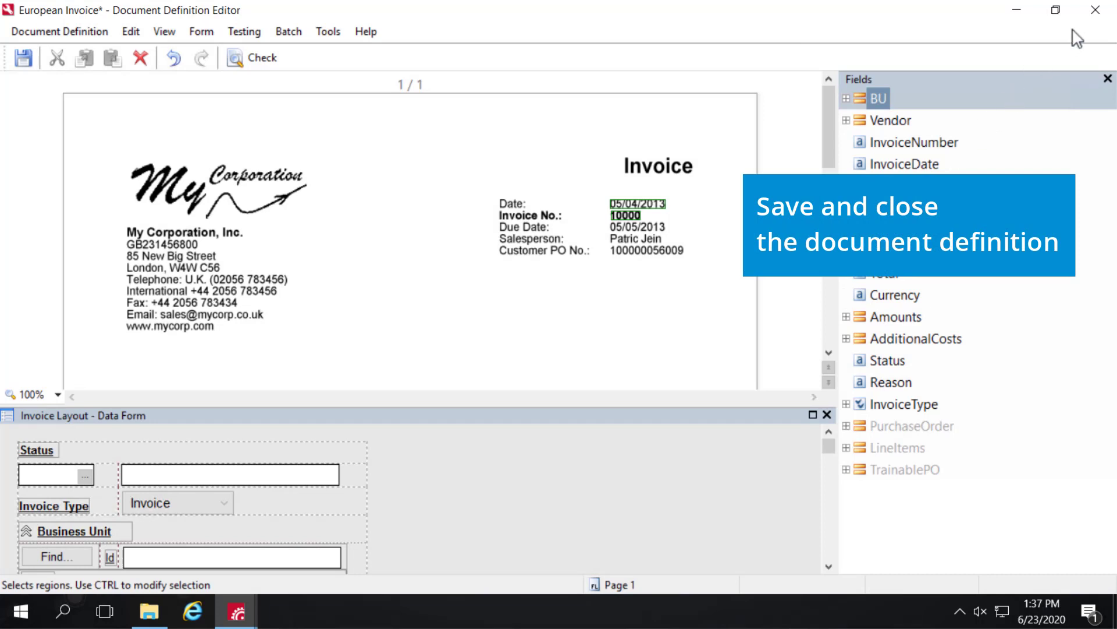
click(1099, 14)
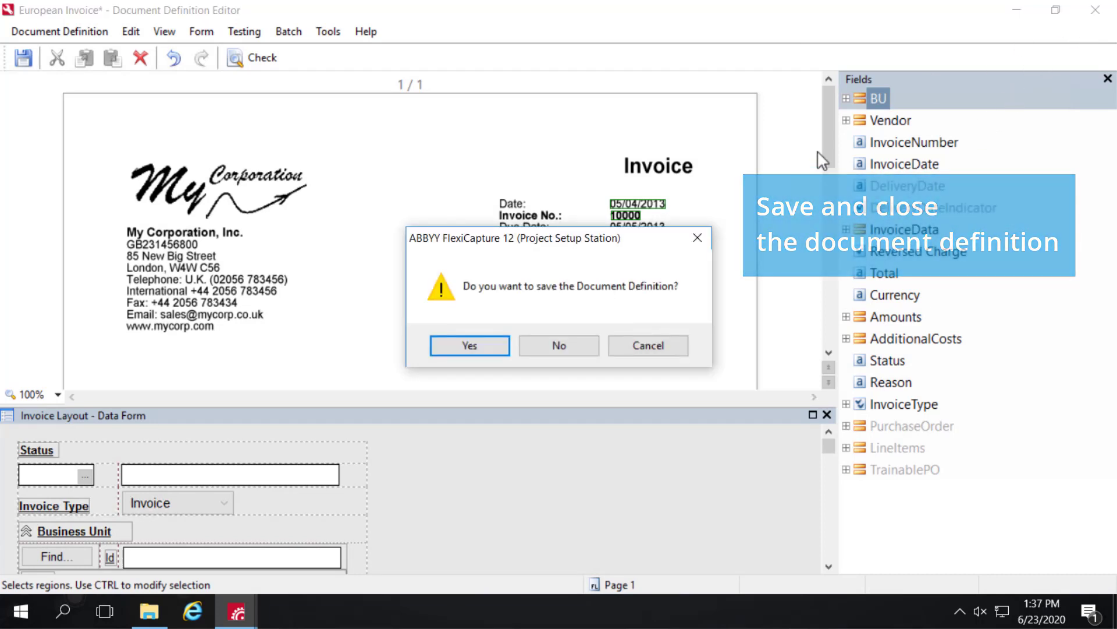
click(470, 345)
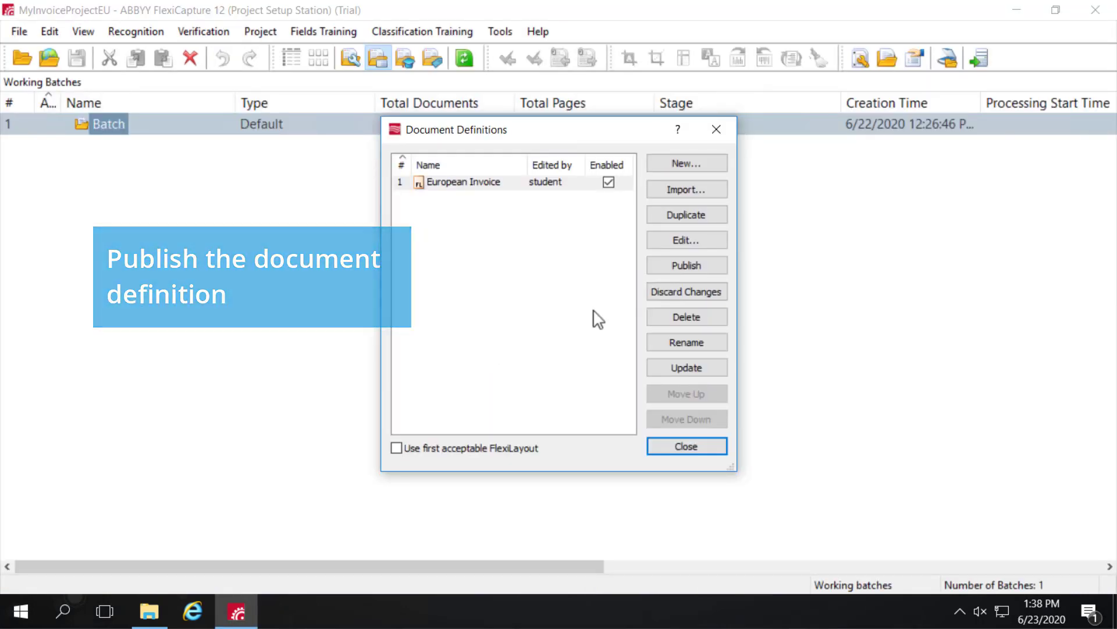
Publish the European Invoice document definition and close the list of definitions
click(669, 267)
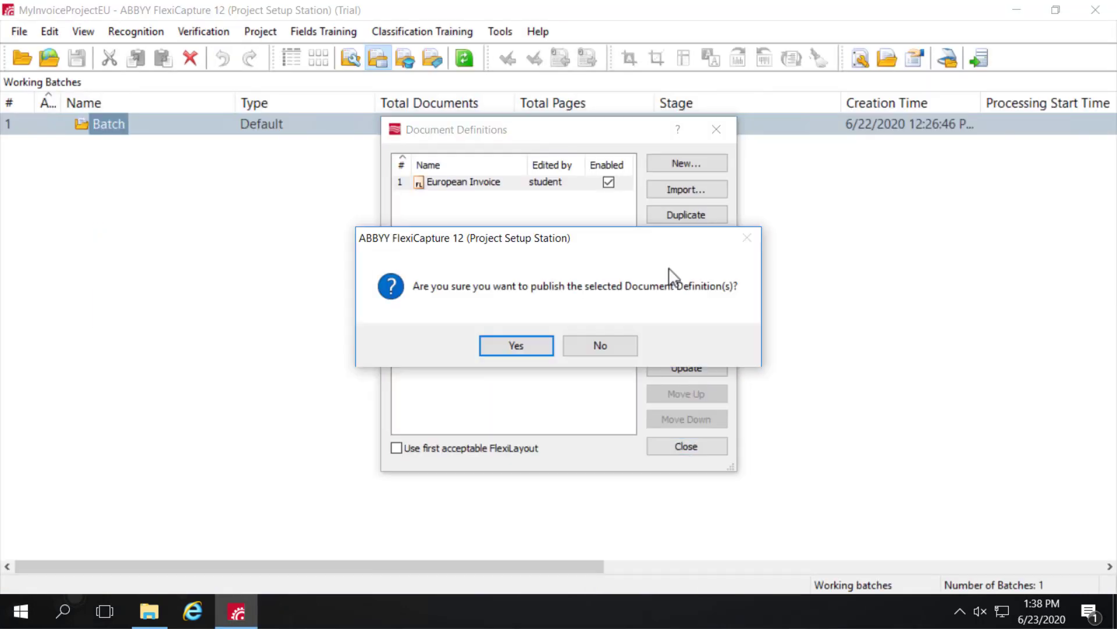
click(536, 344)
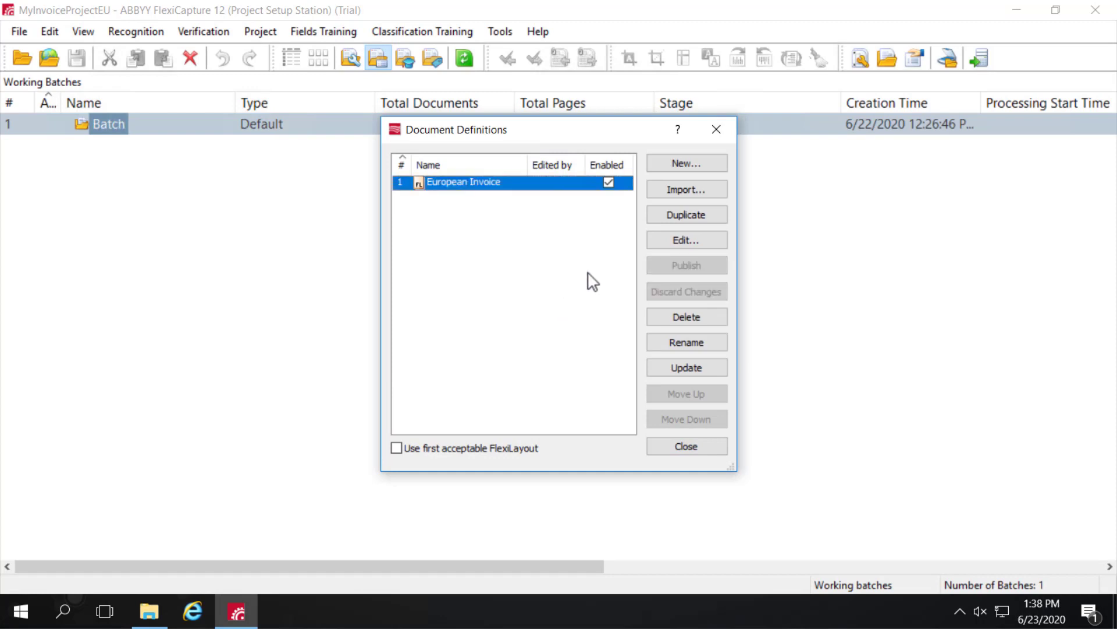
click(728, 130)
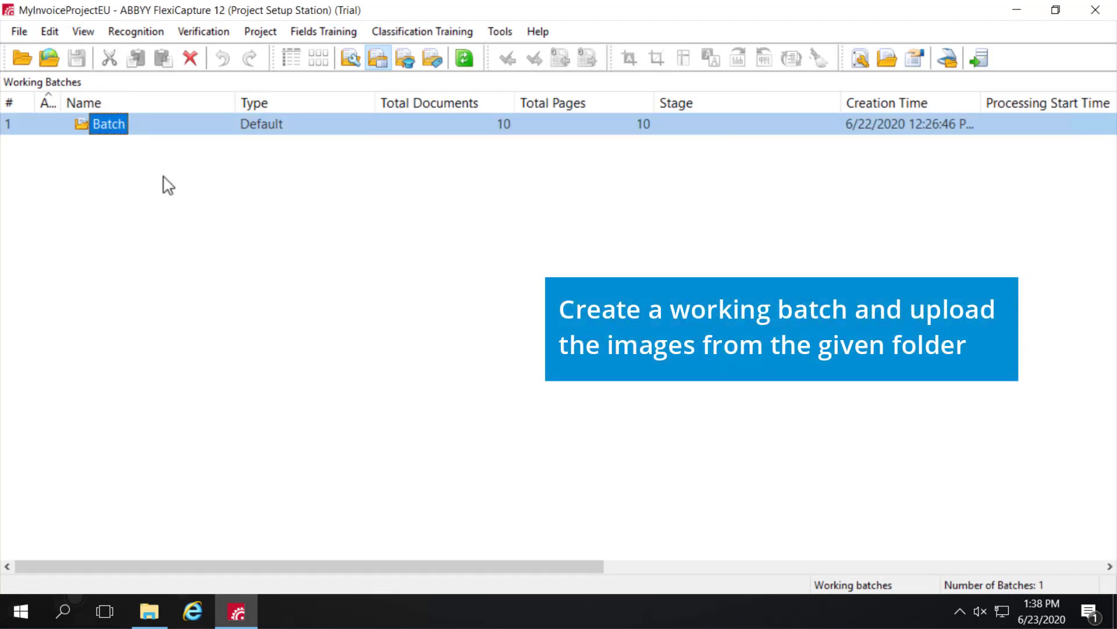
Create a new working batch and load all images from DE_Schulze.tif through UK_Aclam.tif in the Images folder into it
right_click(120, 171)
click(145, 170)
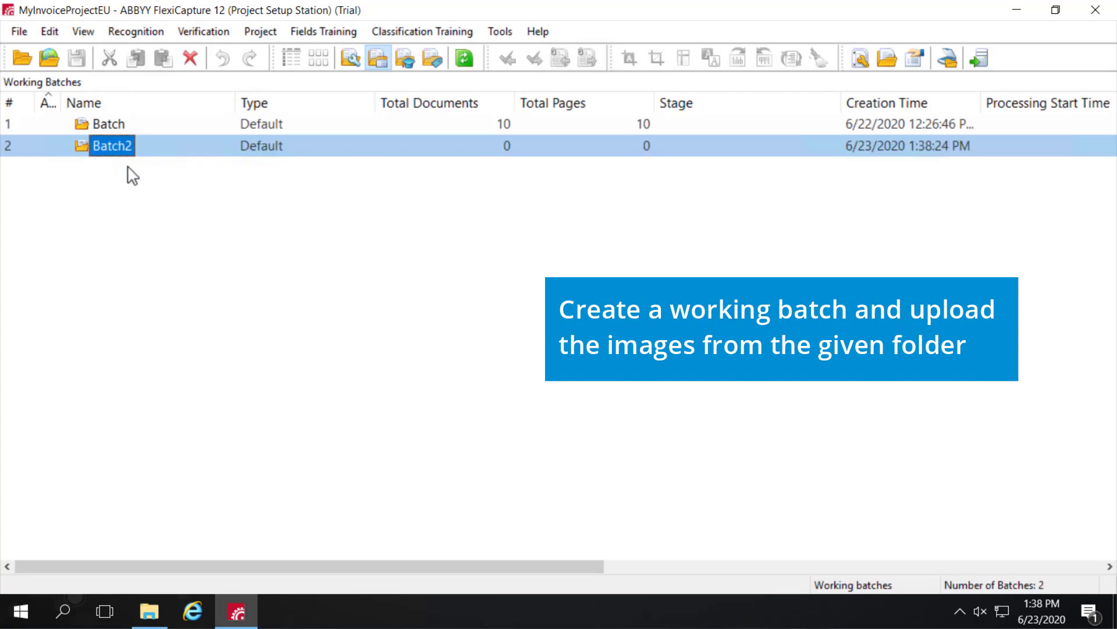
right_click(117, 150)
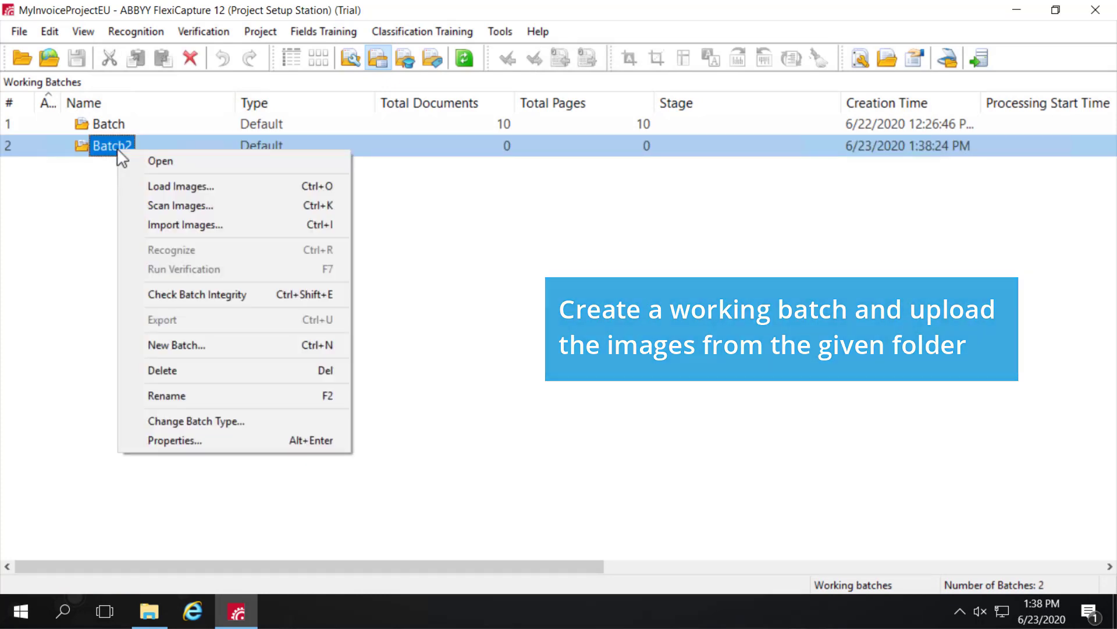
click(144, 184)
click(351, 170)
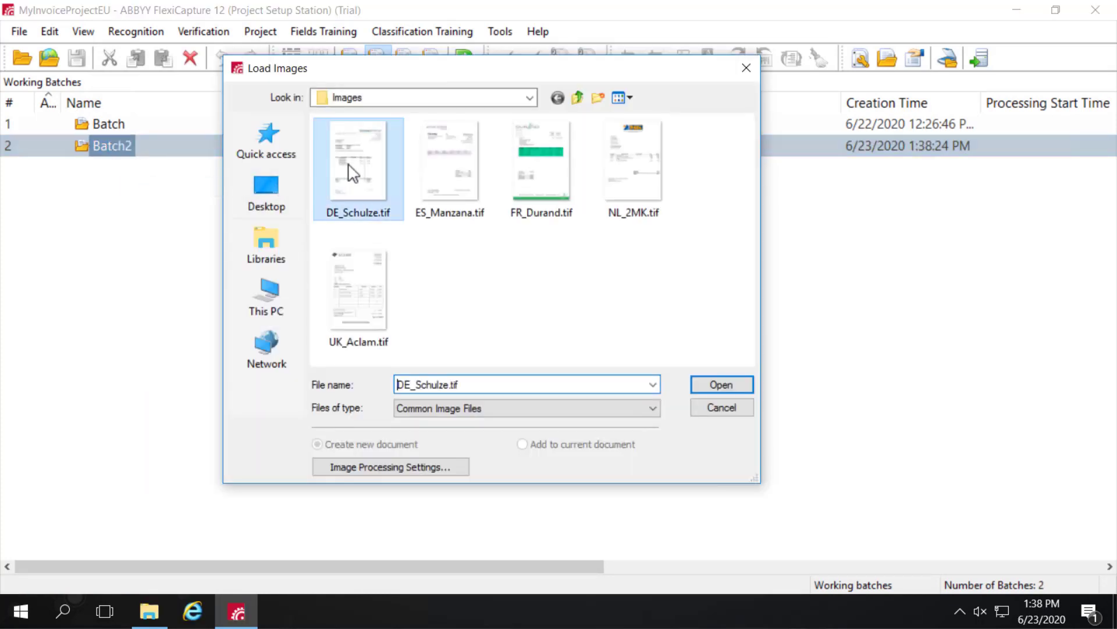
shift+click(367, 288)
click(720, 387)
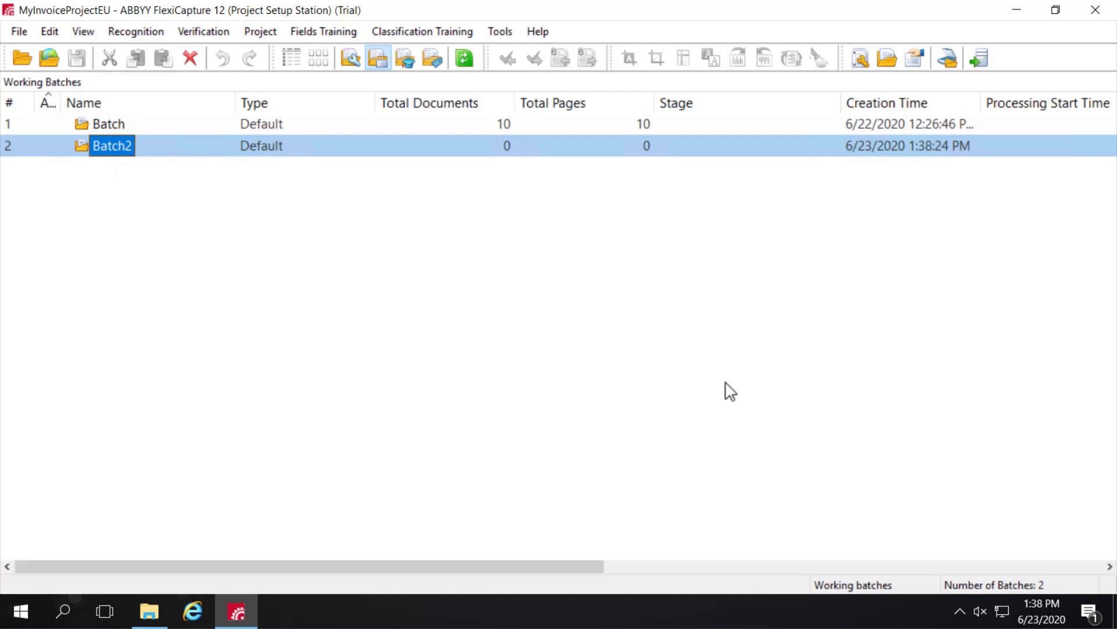
Open the new batch and examine the captured business unit, vendor, invoice number and date fields of the first three invoices
double_click(123, 145)
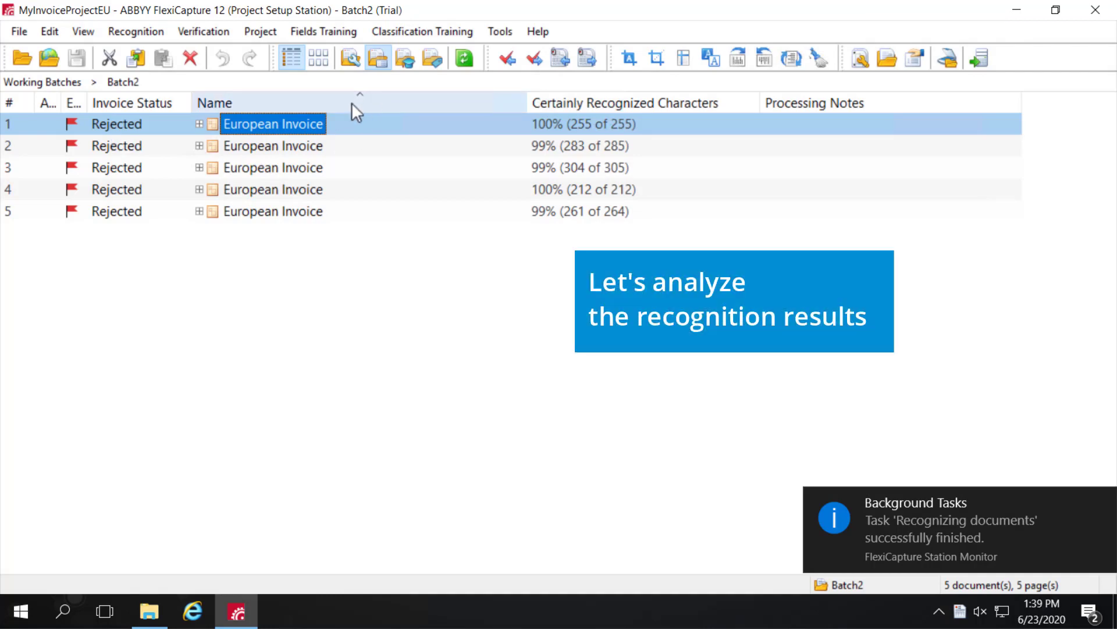
double_click(303, 123)
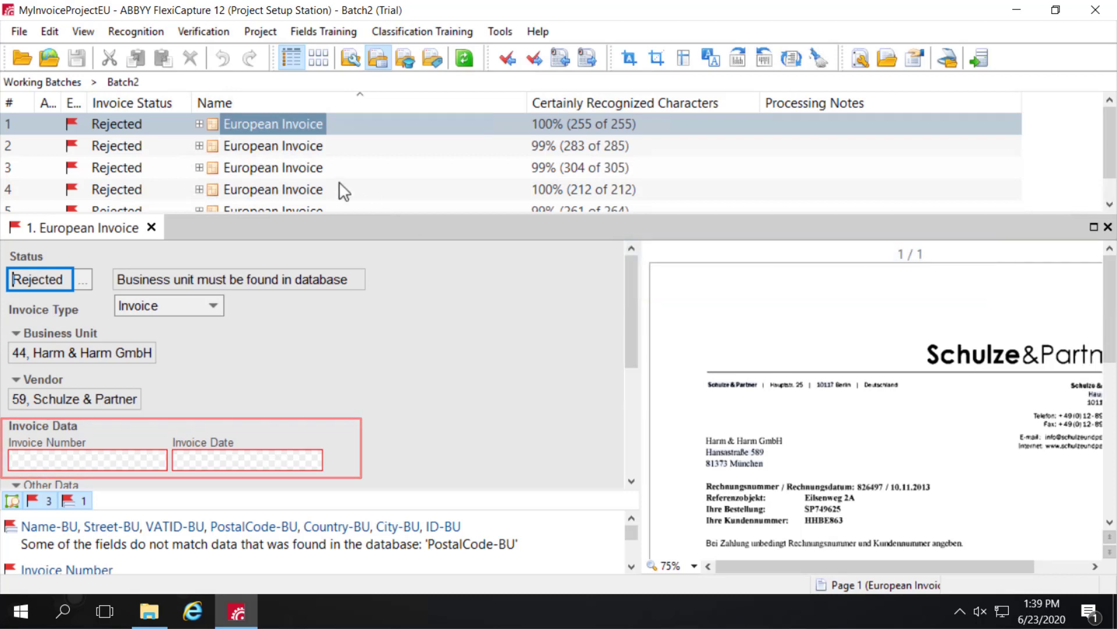
double_click(304, 146)
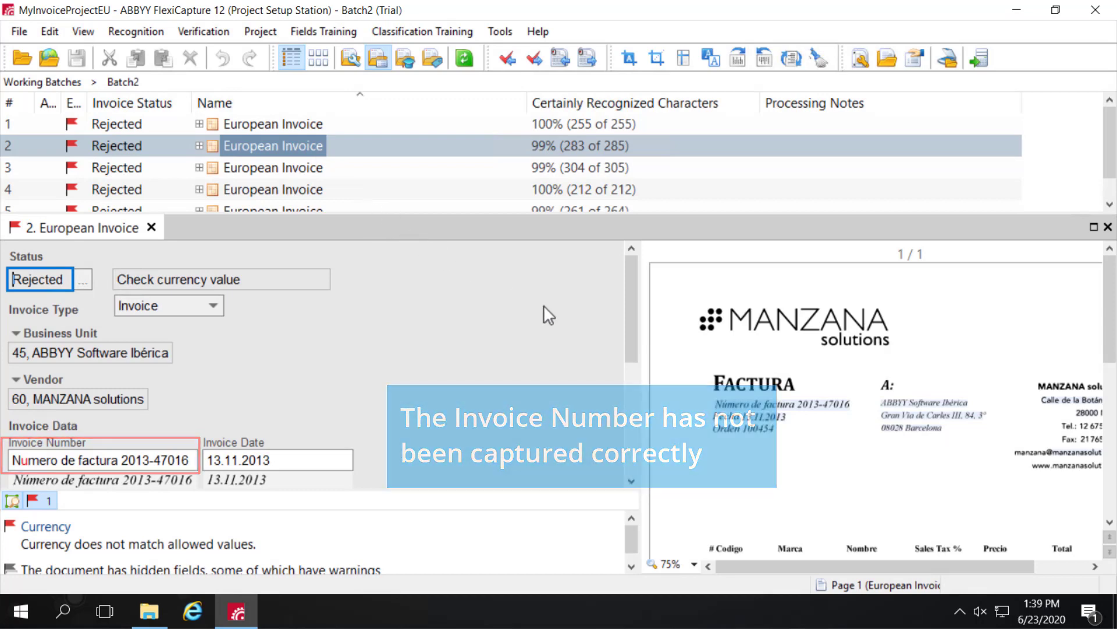
scroll(442, 256, down, 2)
double_click(309, 167)
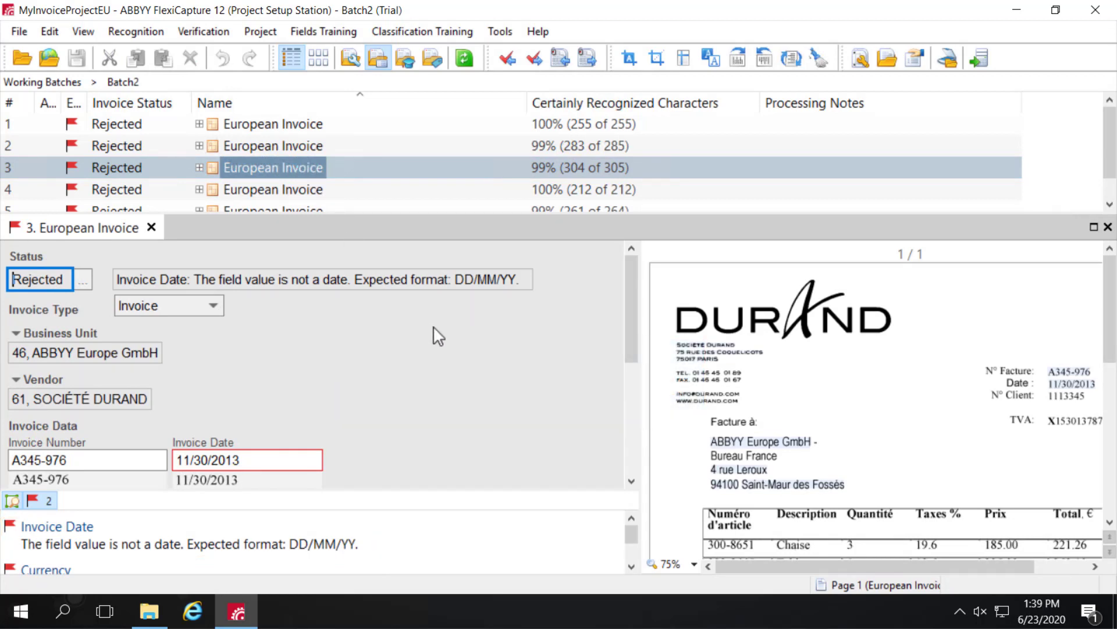
scroll(433, 336, down, 2)
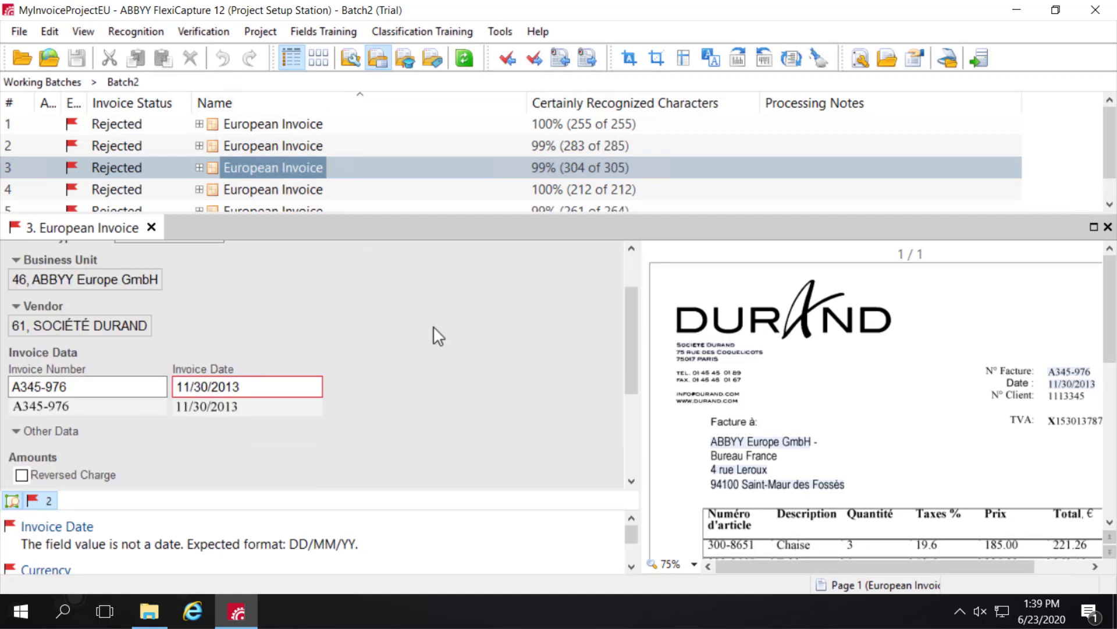
Examine the captured vendor, invoice number, total and currency fields of the fourth and fifth invoices
click(297, 191)
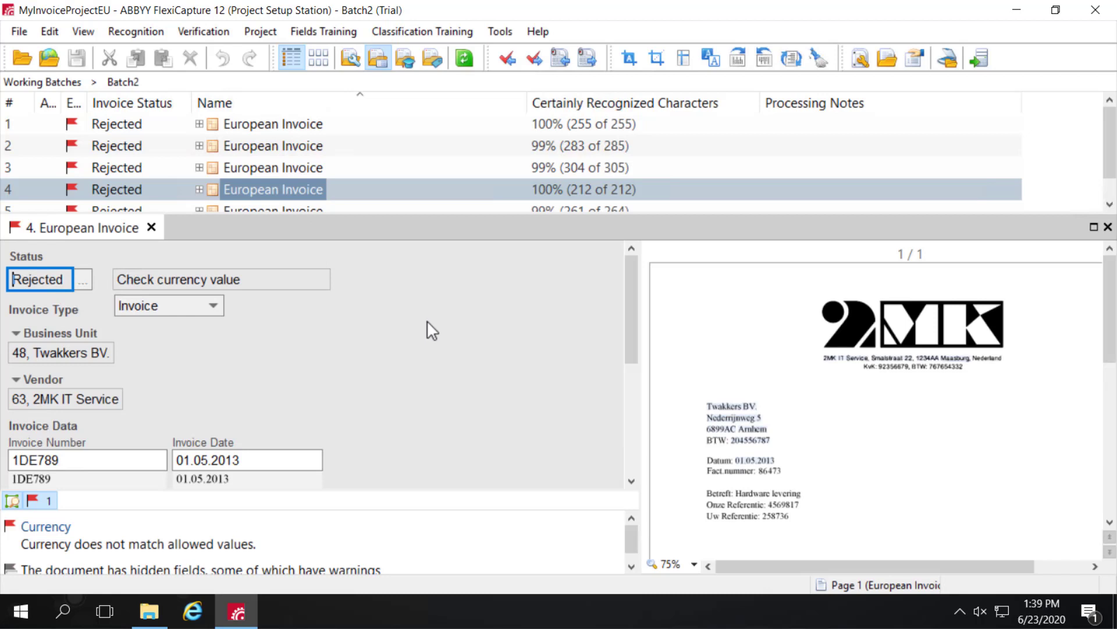
scroll(427, 320, down, 2)
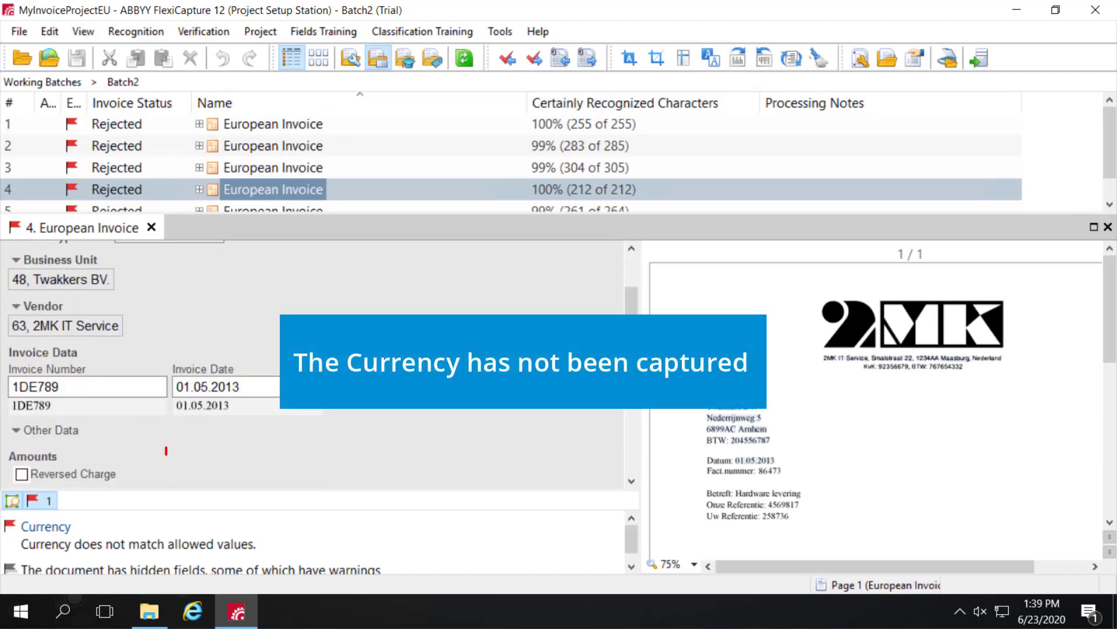
scroll(427, 321, down, 2)
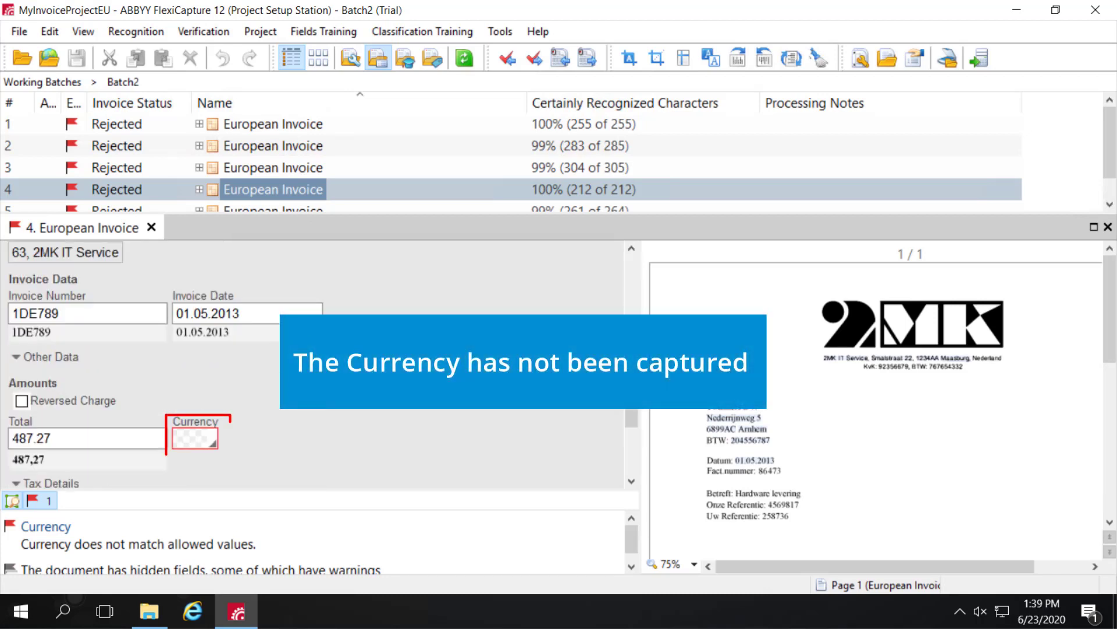
click(301, 210)
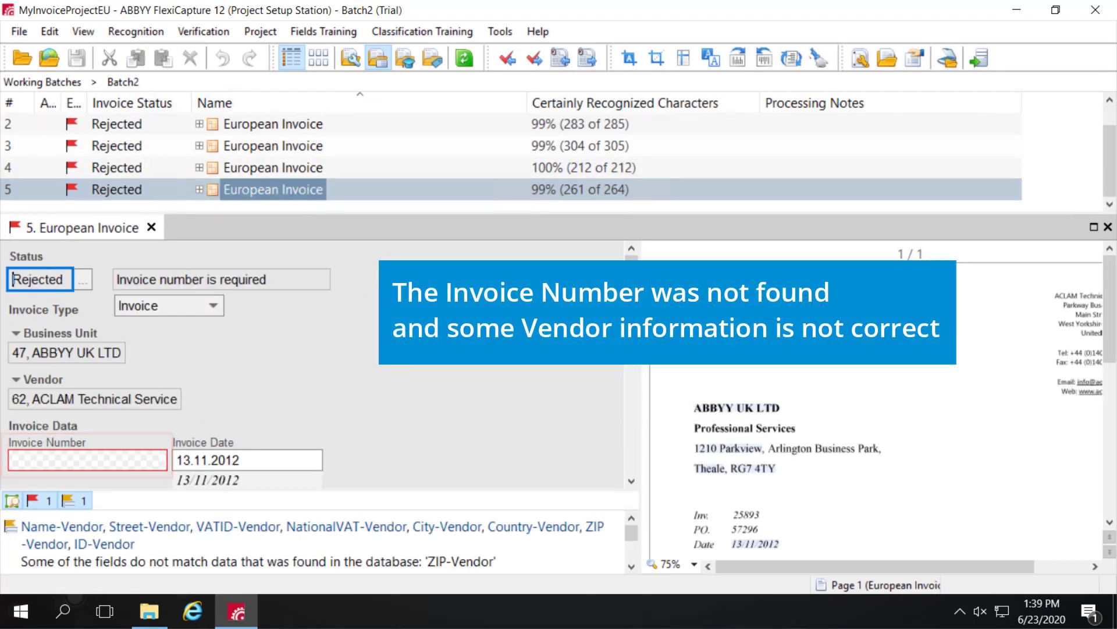
scroll(314, 364, down, 3)
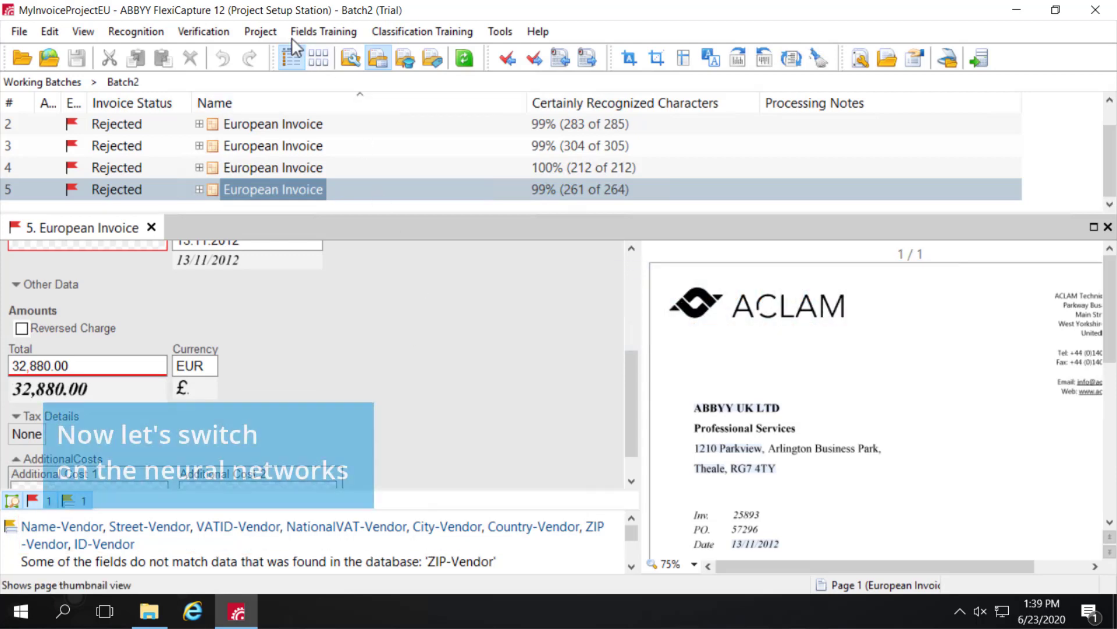
Open the European Invoice document definition for editing and bring up its properties
click(268, 31)
click(278, 49)
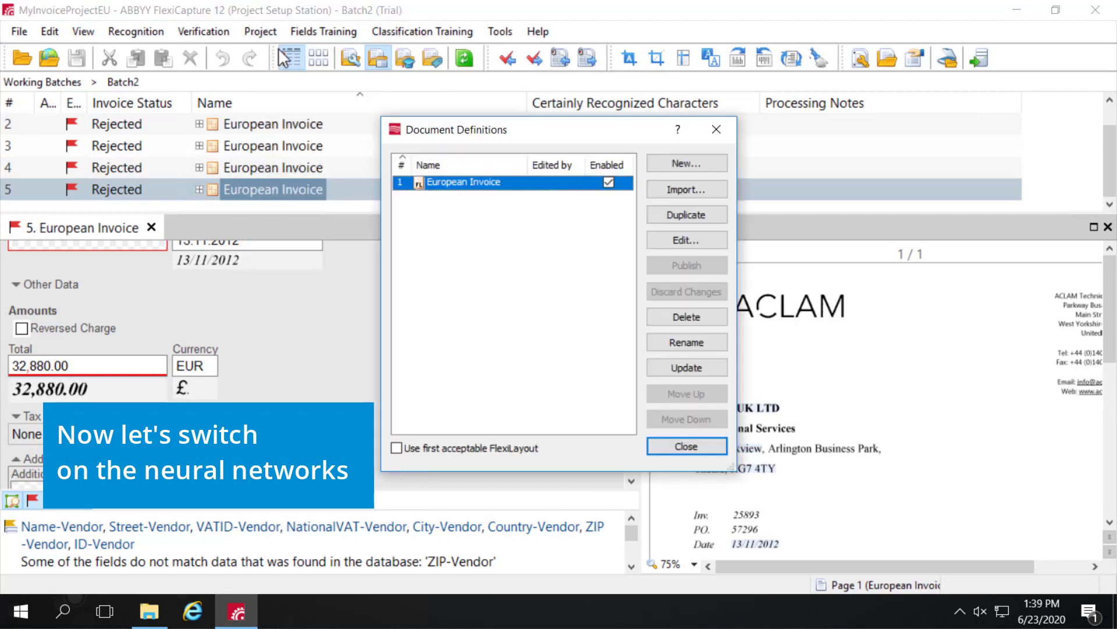
click(673, 241)
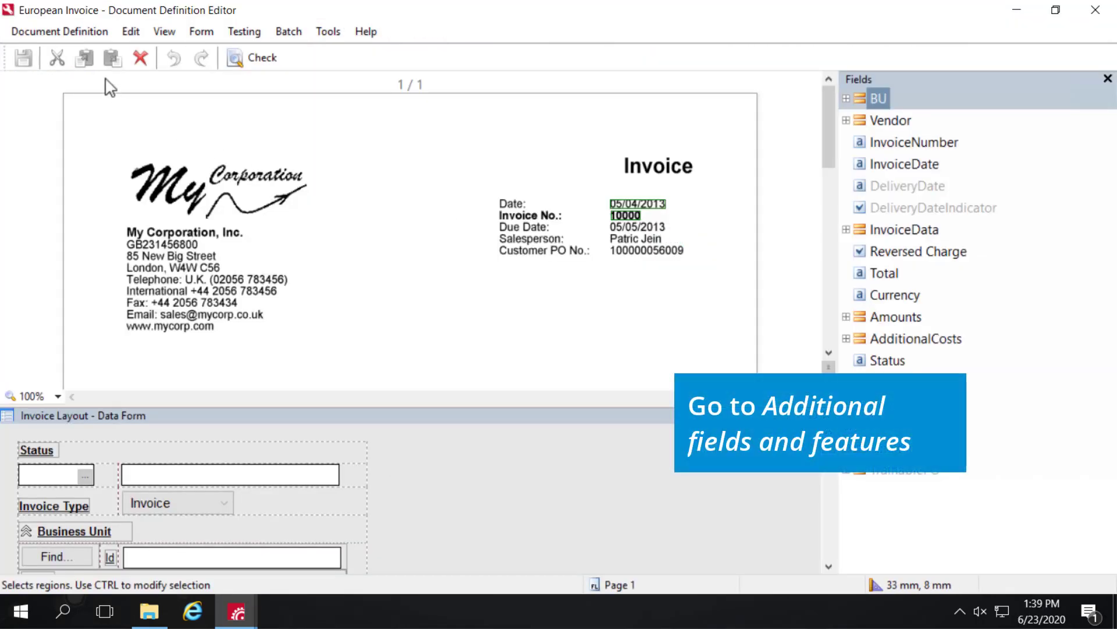
click(56, 33)
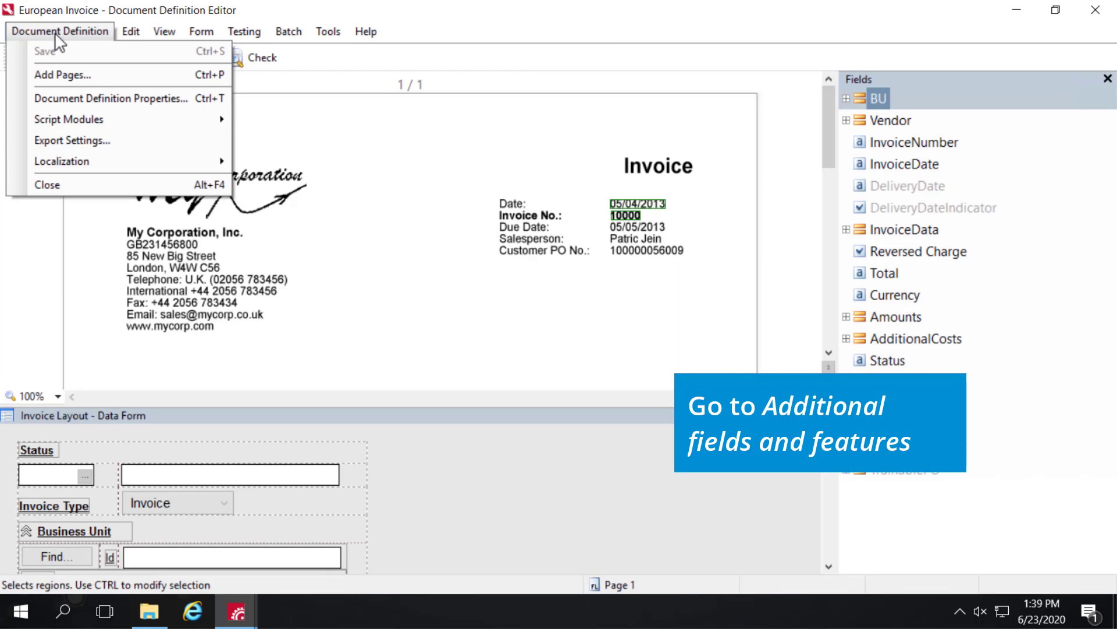
click(79, 96)
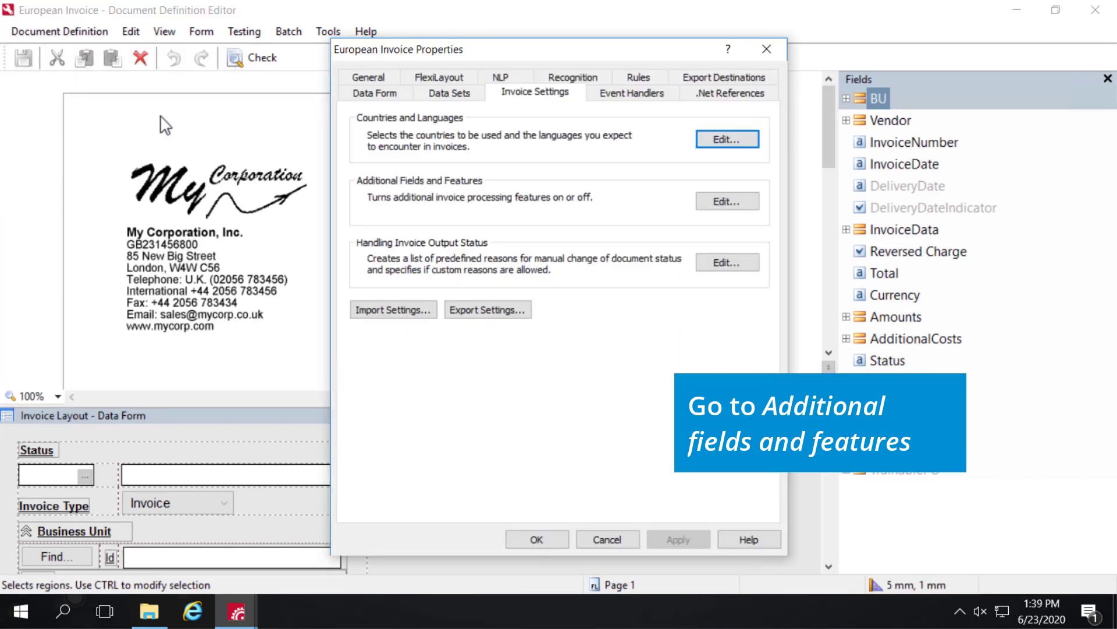
Enable "Thorough extraction of invoice header fields" among the additional invoice features and apply the property changes
click(739, 204)
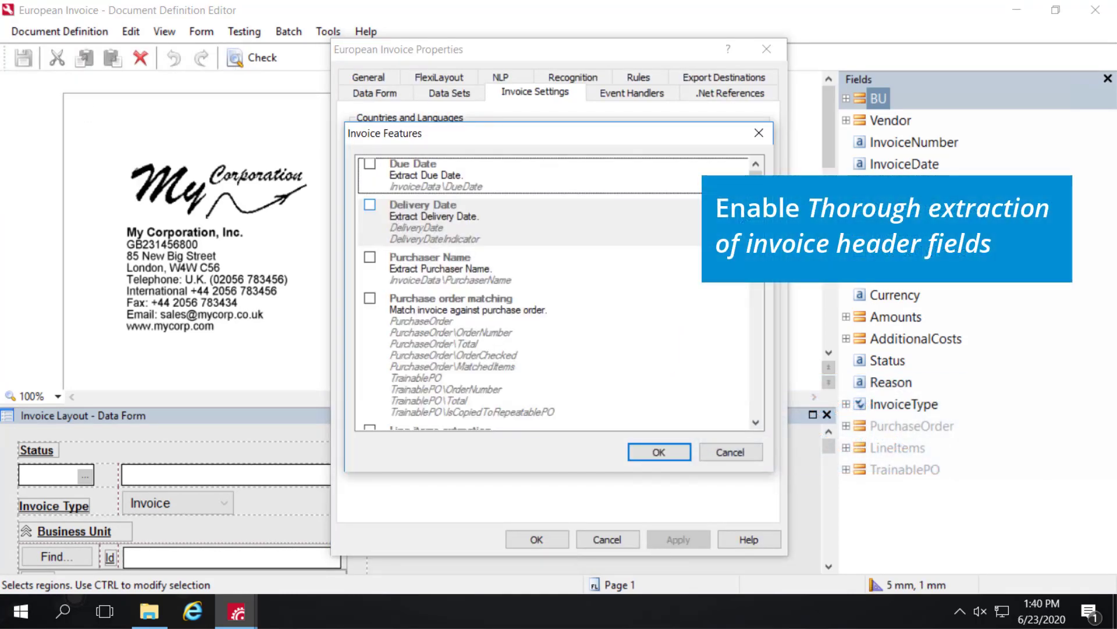
scroll(637, 283, down, 15)
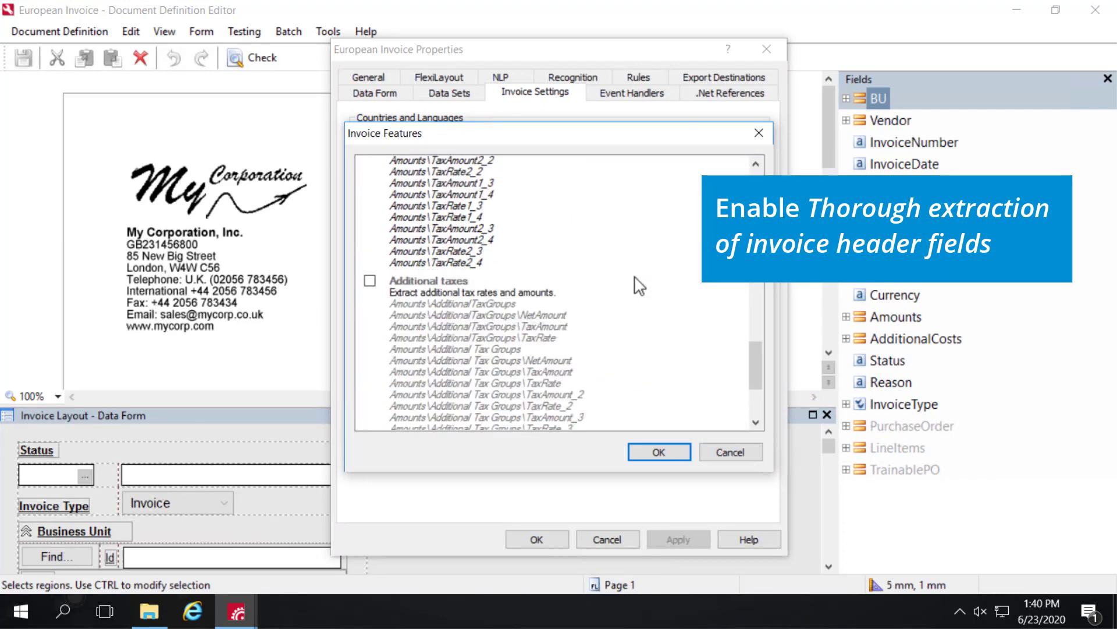
click(368, 355)
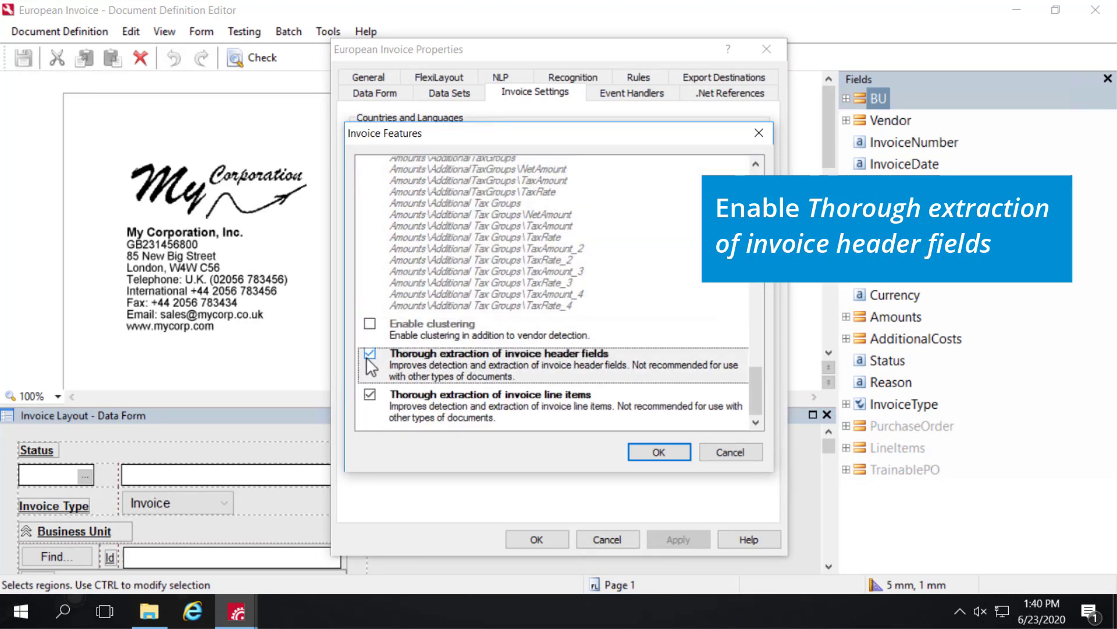
click(651, 451)
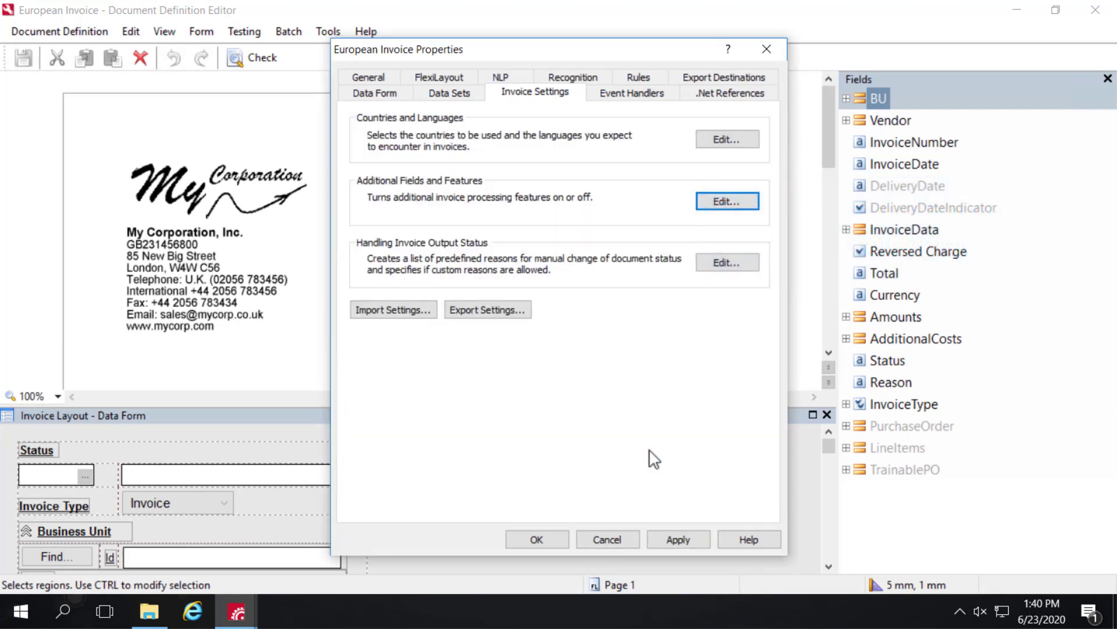
click(681, 538)
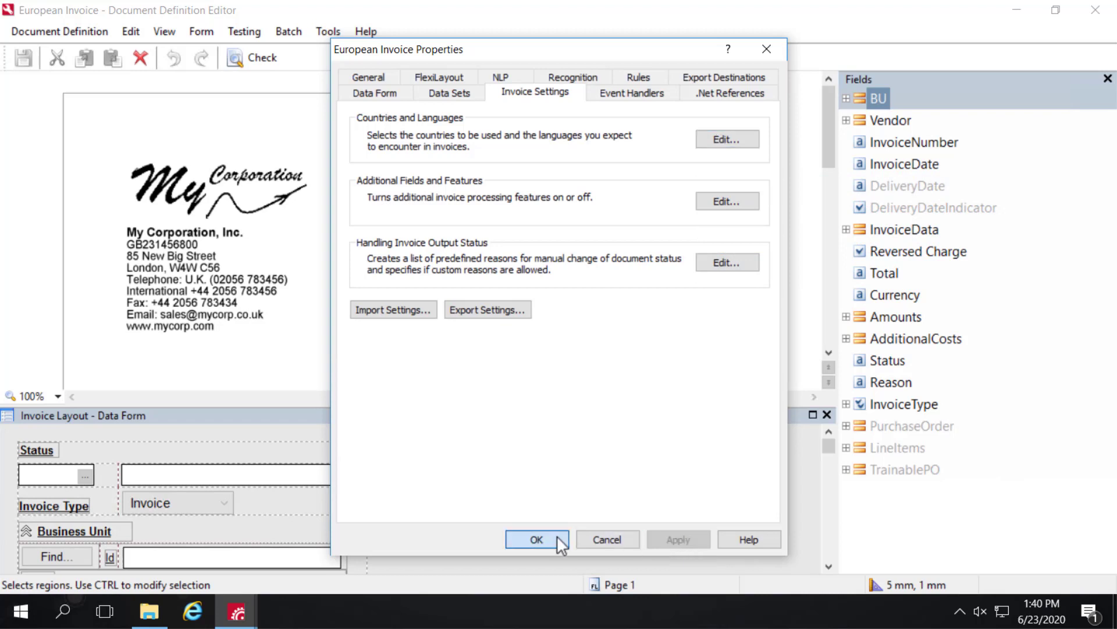
click(536, 539)
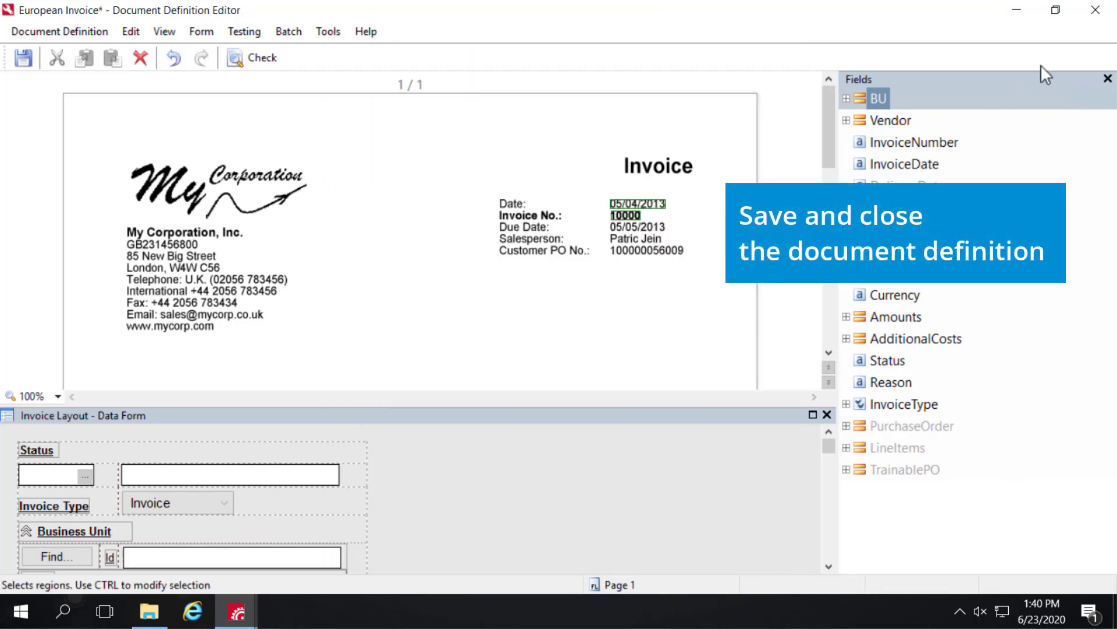
Save and close the edited document definition, publish European Invoice, and close the list of definitions
click(1093, 10)
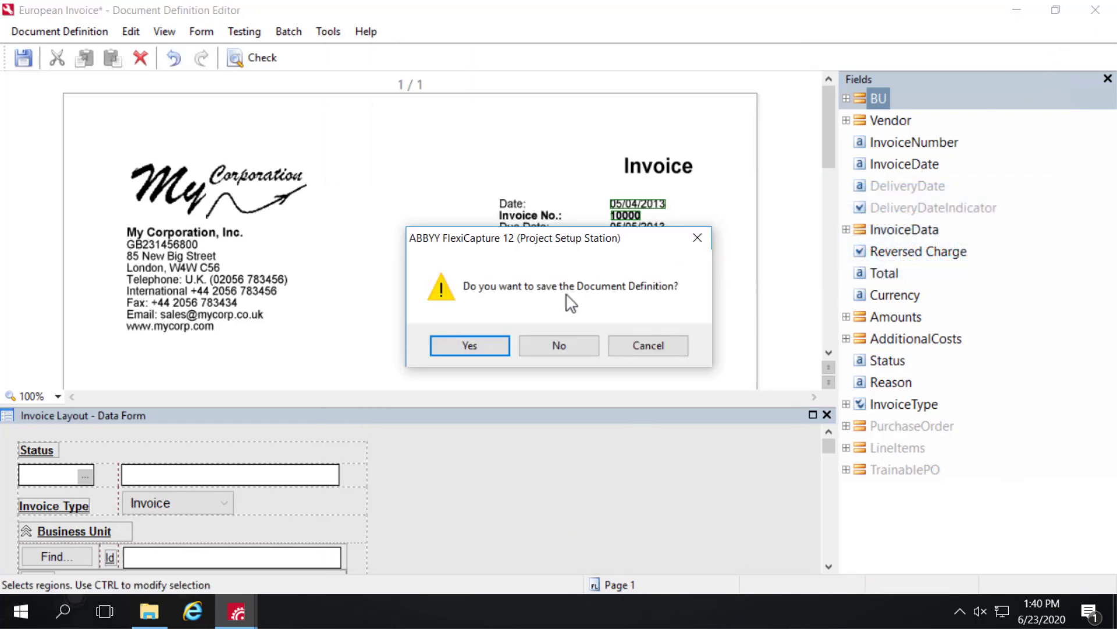
click(495, 346)
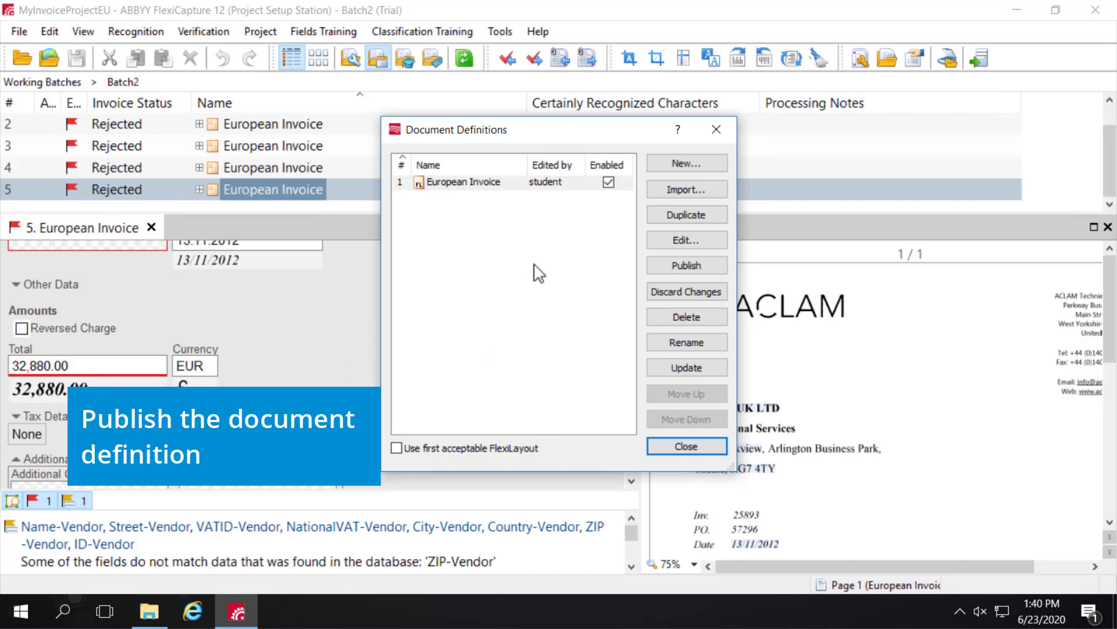
click(671, 267)
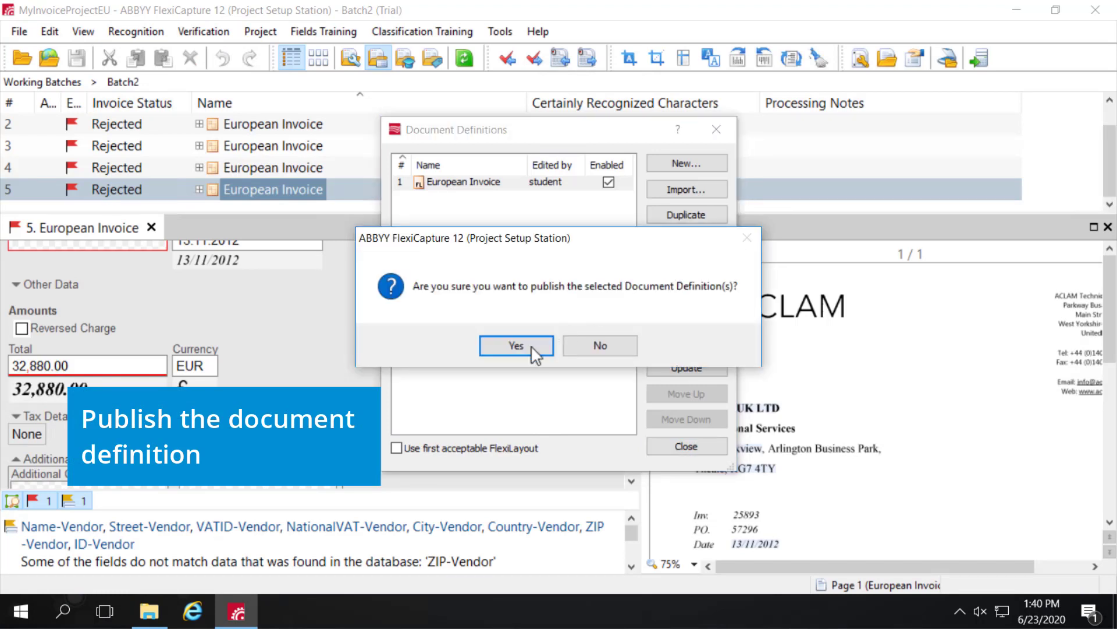
click(516, 345)
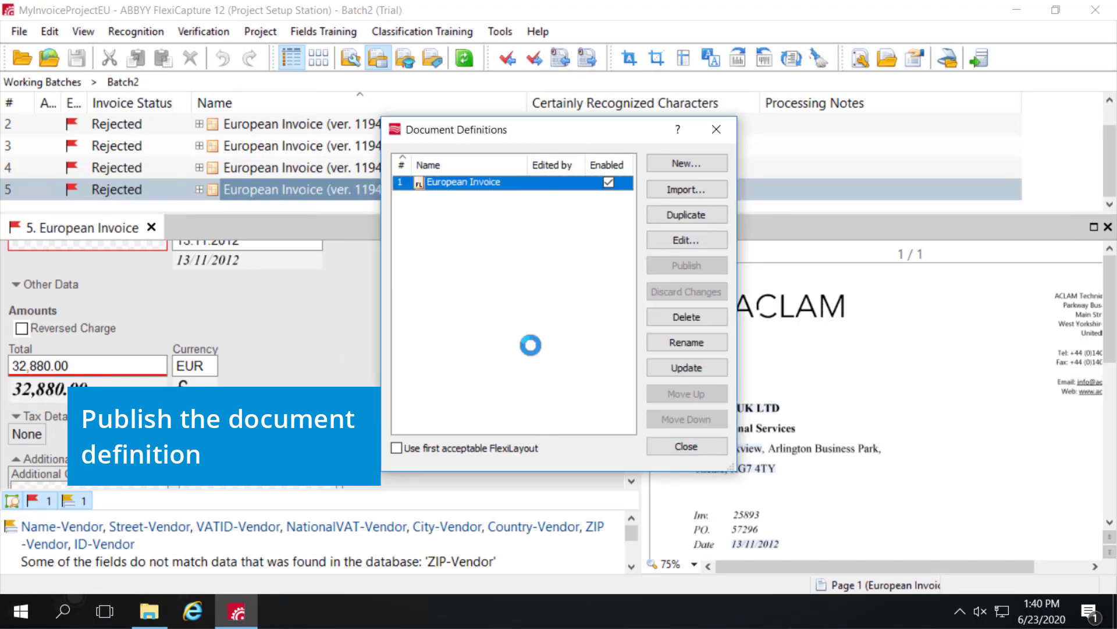
click(716, 130)
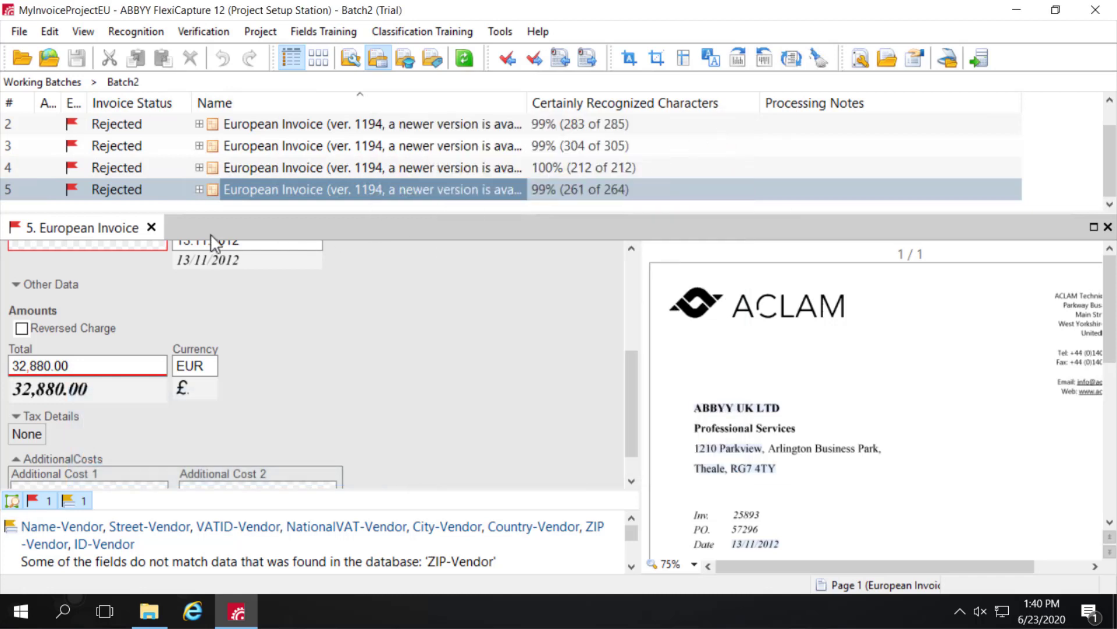
Close the open invoice and rerecognize all five documents in Batch2
click(151, 227)
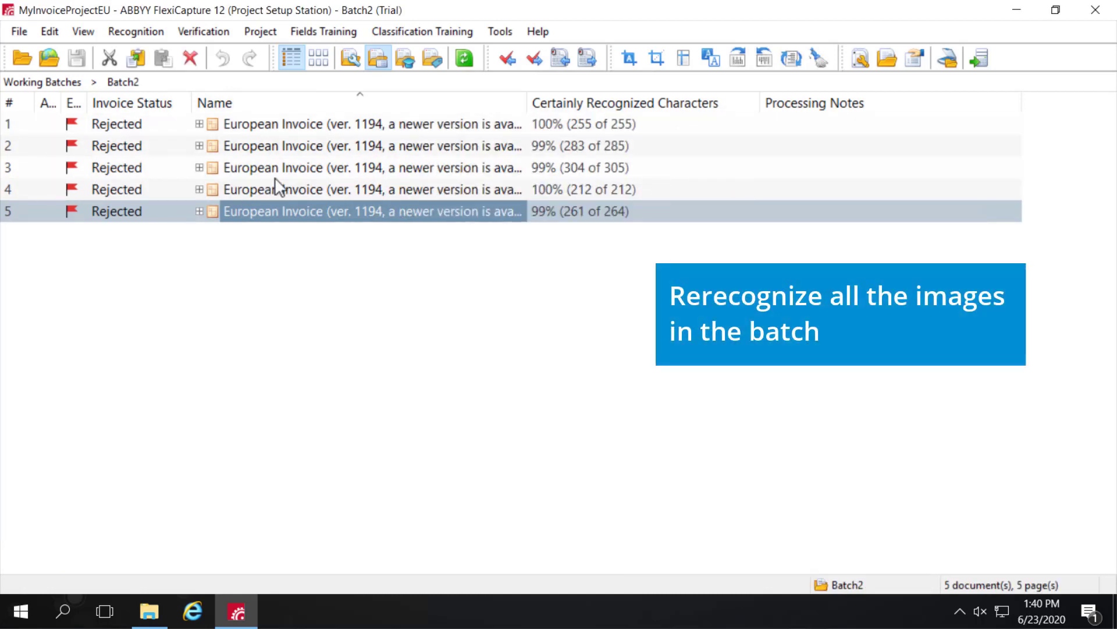
key(ctrl+a)
click(499, 33)
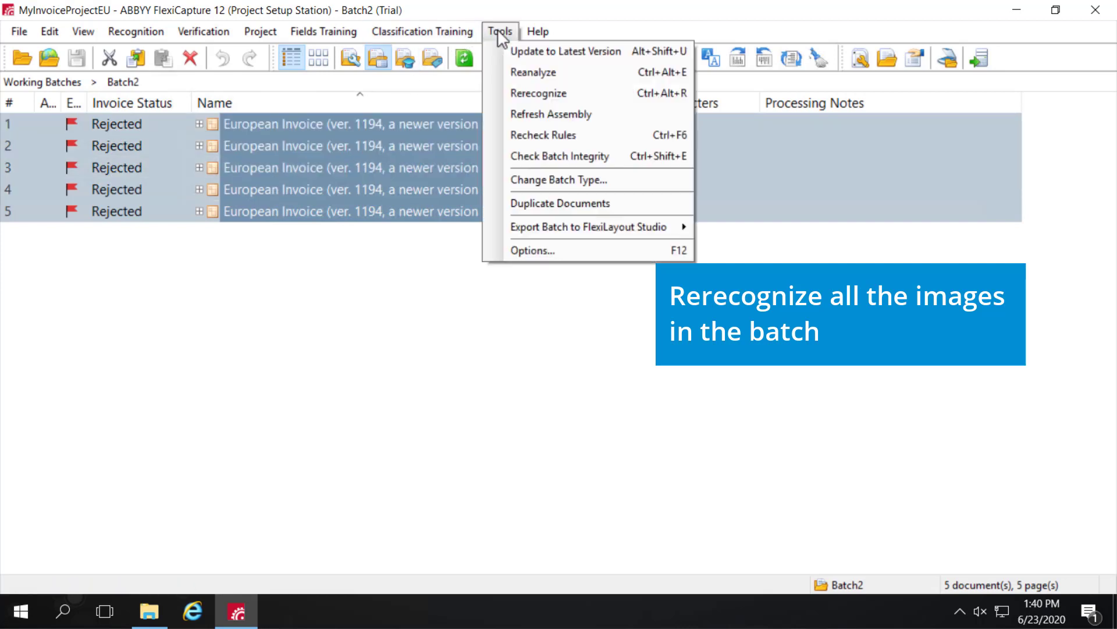
click(524, 93)
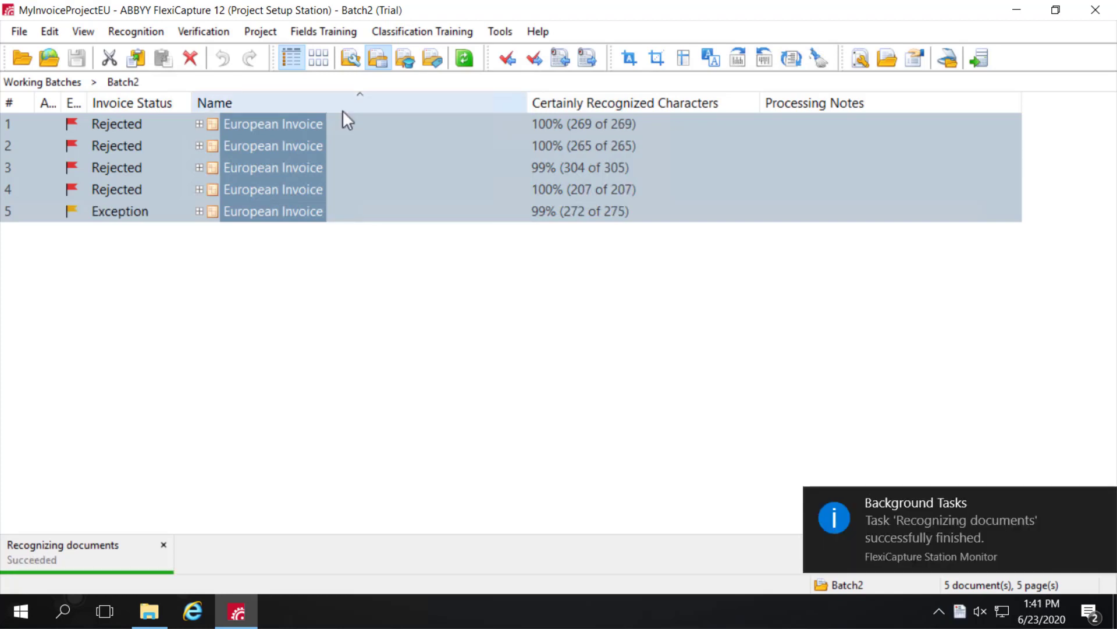
Examine the rerecognized business unit, vendor, invoice number, date and amount fields of the first two invoices
click(295, 123)
double_click(294, 123)
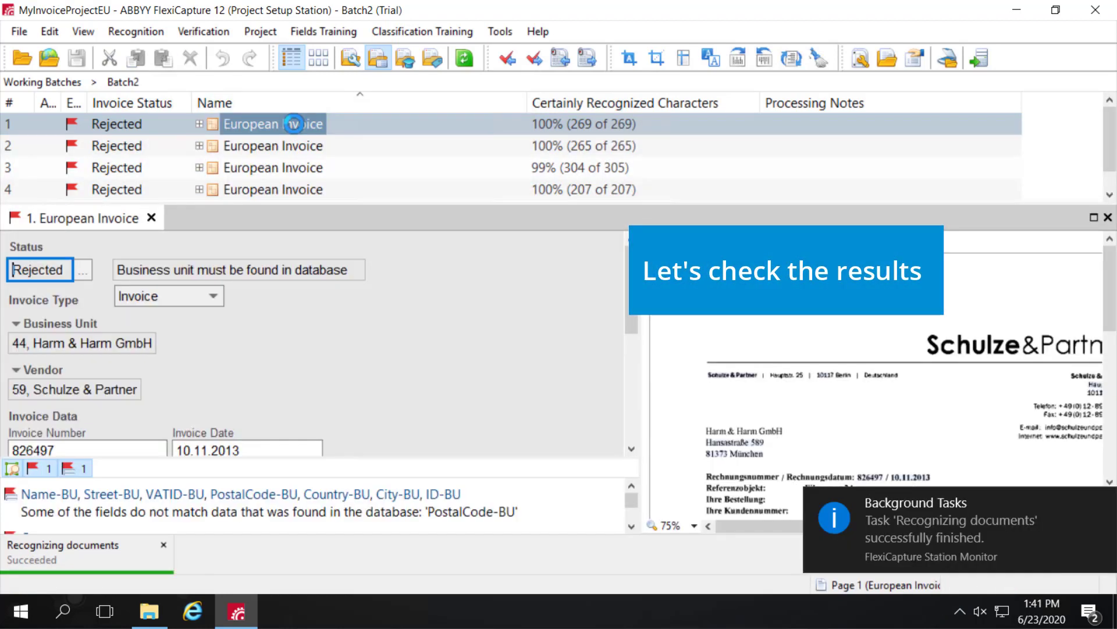
scroll(256, 369, down, 1)
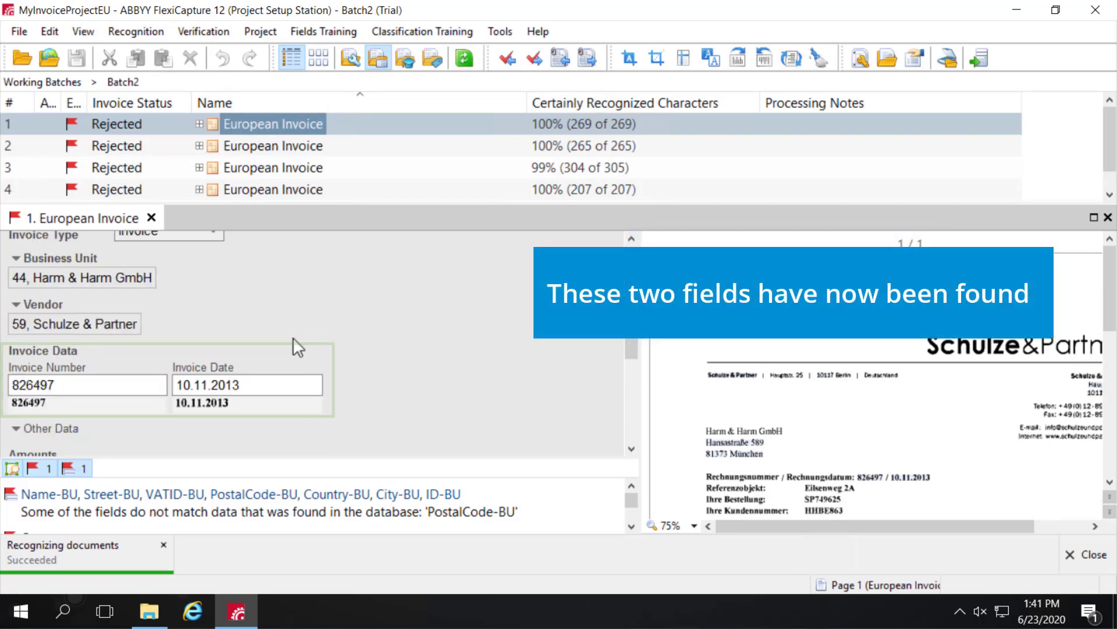
scroll(292, 337, down, 1)
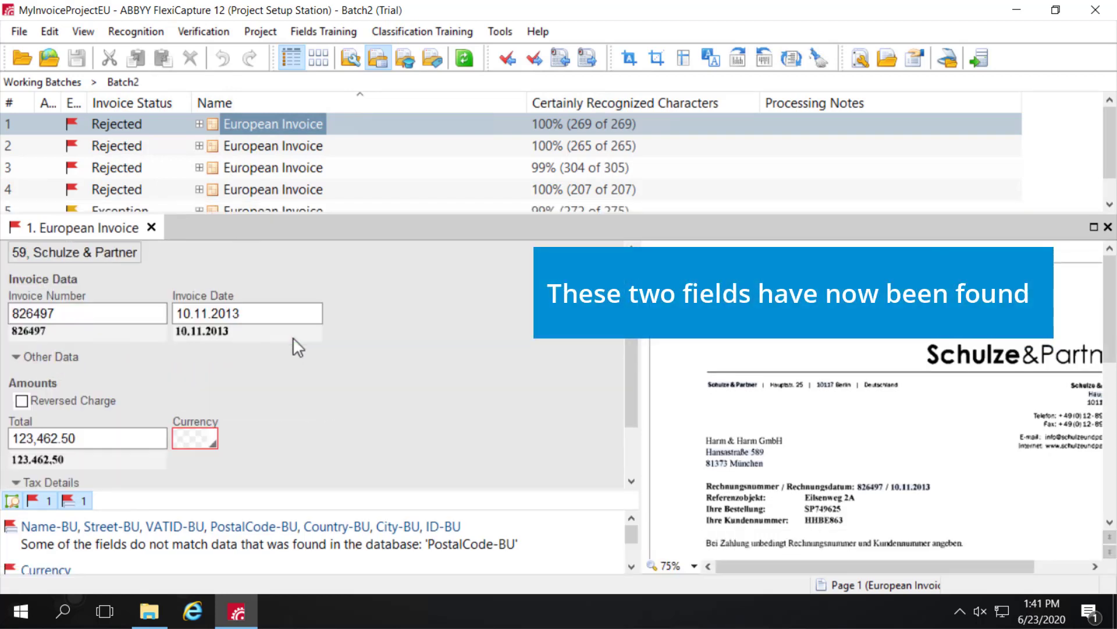
click(268, 147)
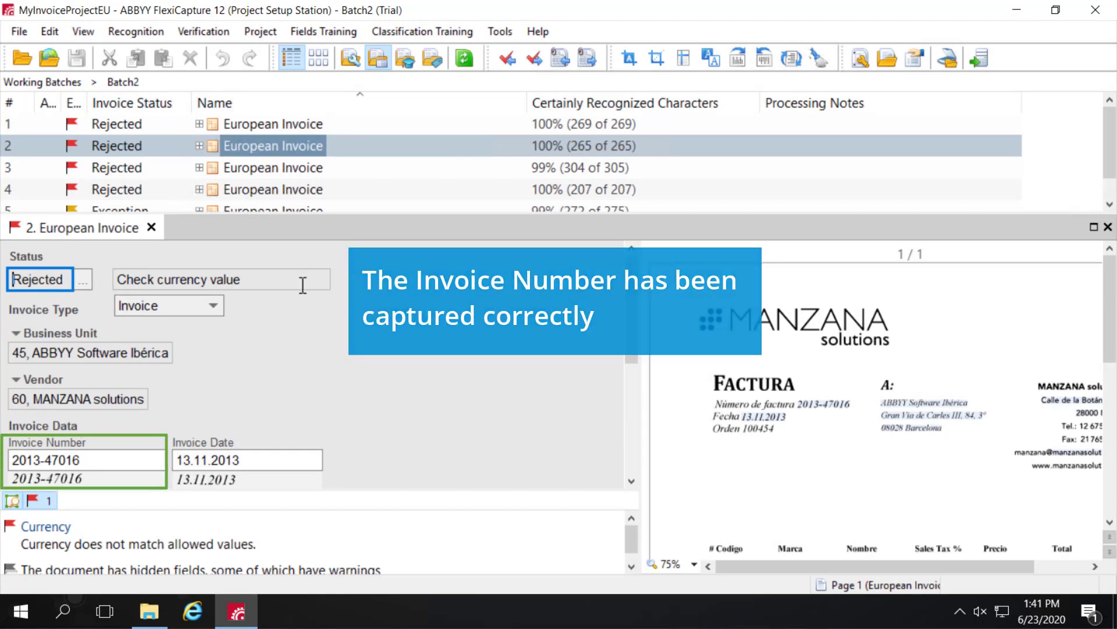
scroll(372, 327, down, 3)
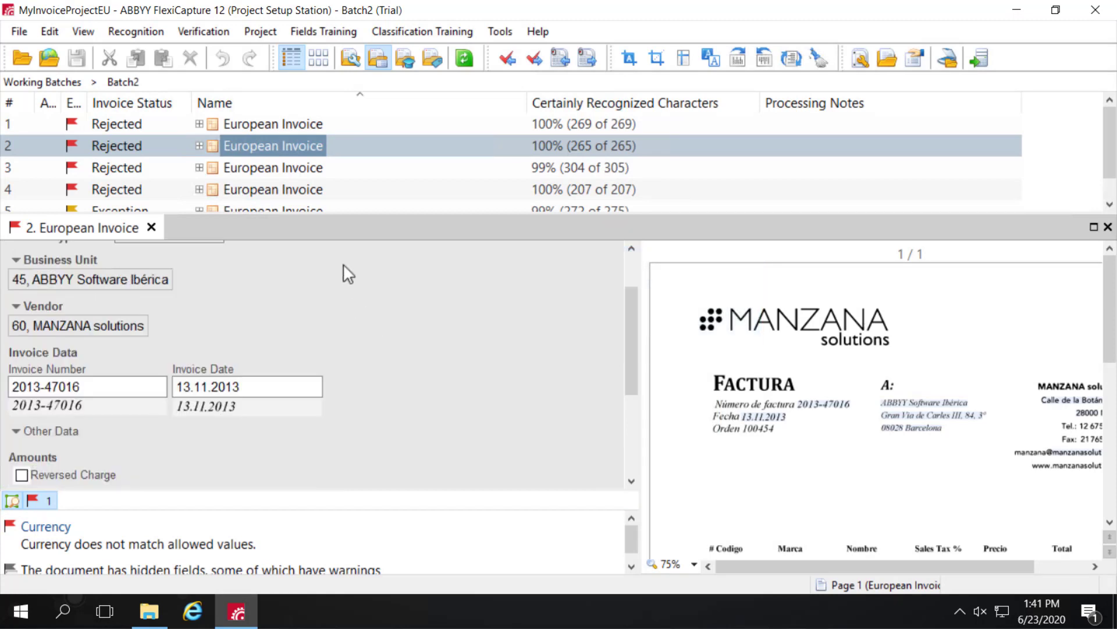
Examine the rerecognized invoice number, date, total and currency fields of the third and fourth invoices
click(297, 173)
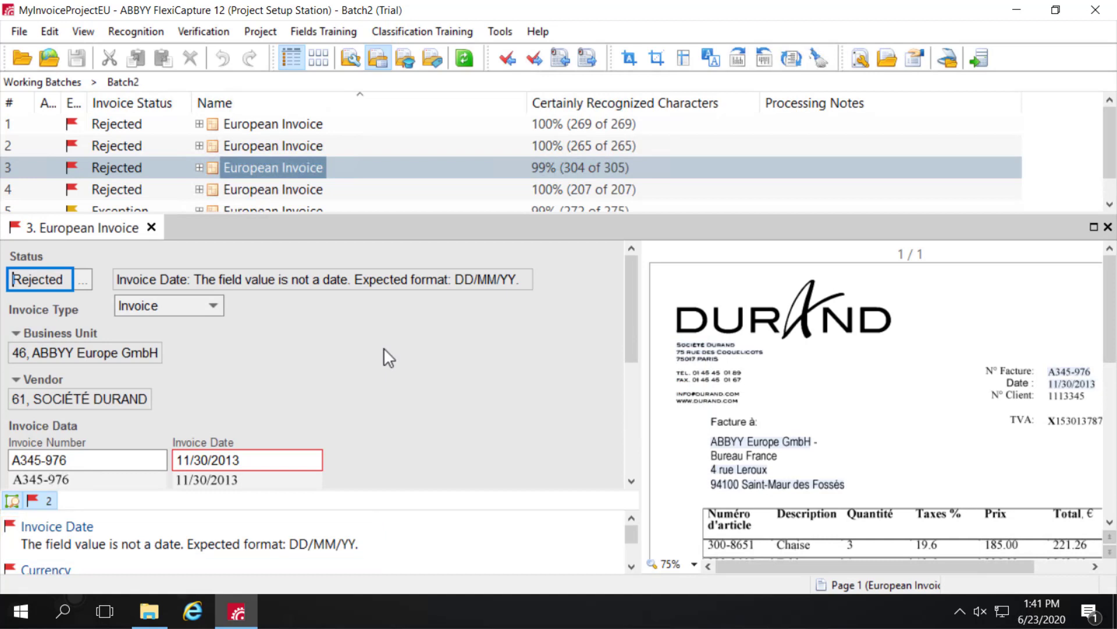
scroll(383, 347, down, 5)
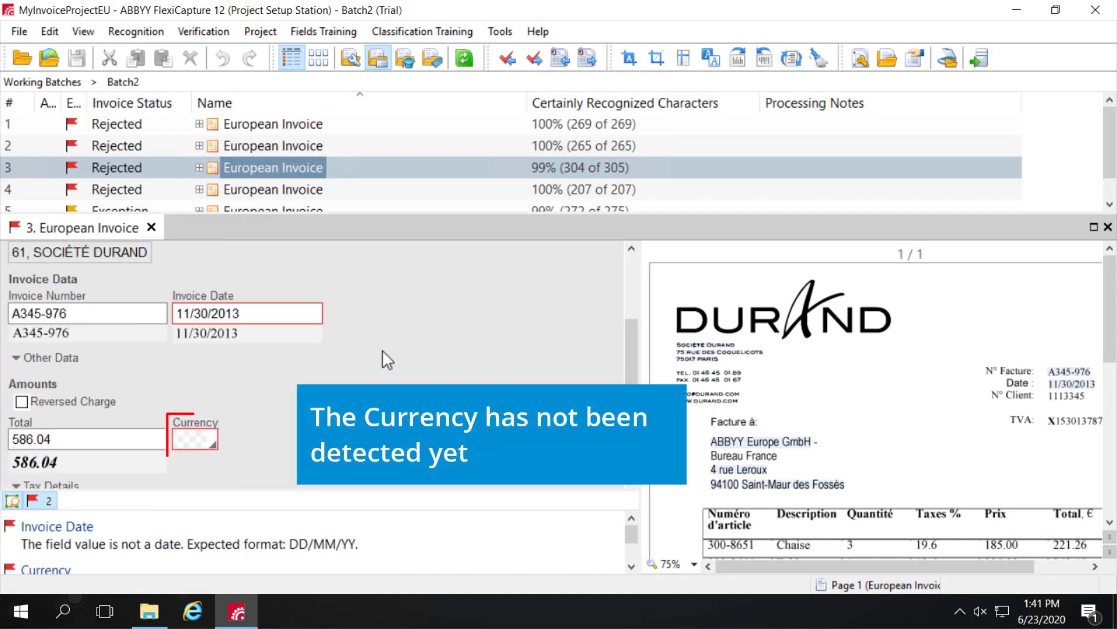
click(285, 192)
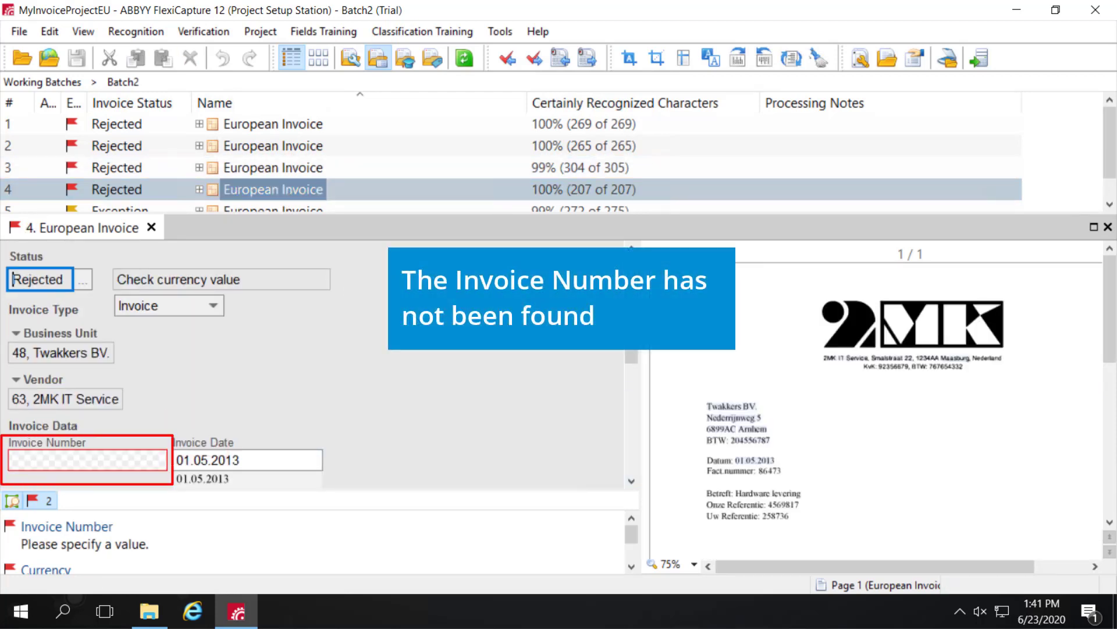
scroll(410, 312, down, 3)
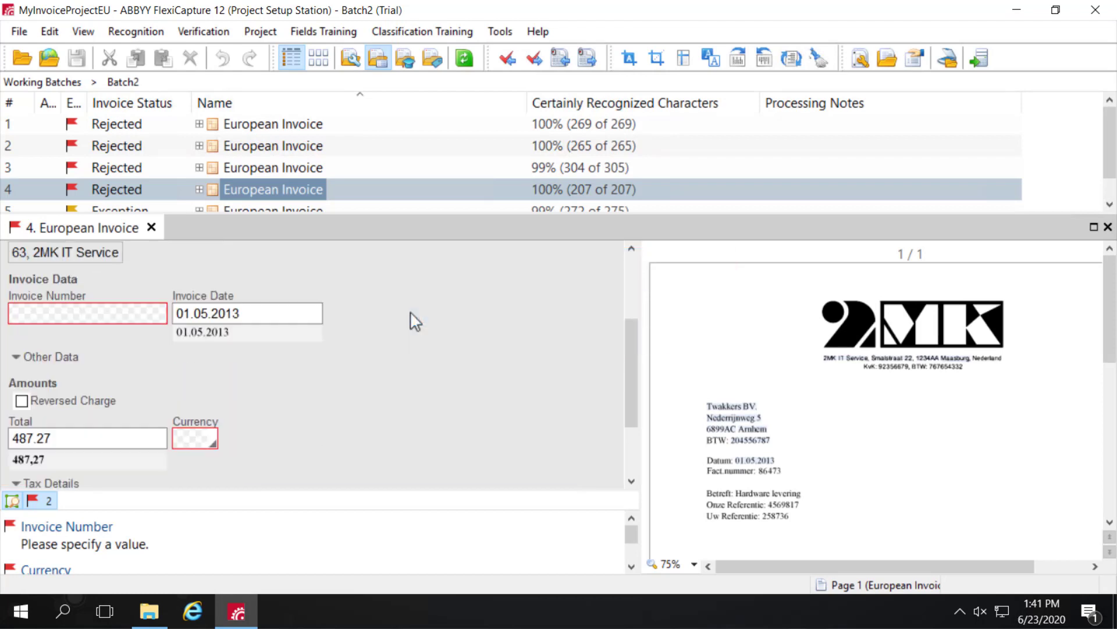
Open the fifth invoice, expand its vendor details, and check the database suggestion for the vendor's ZIP field
click(294, 208)
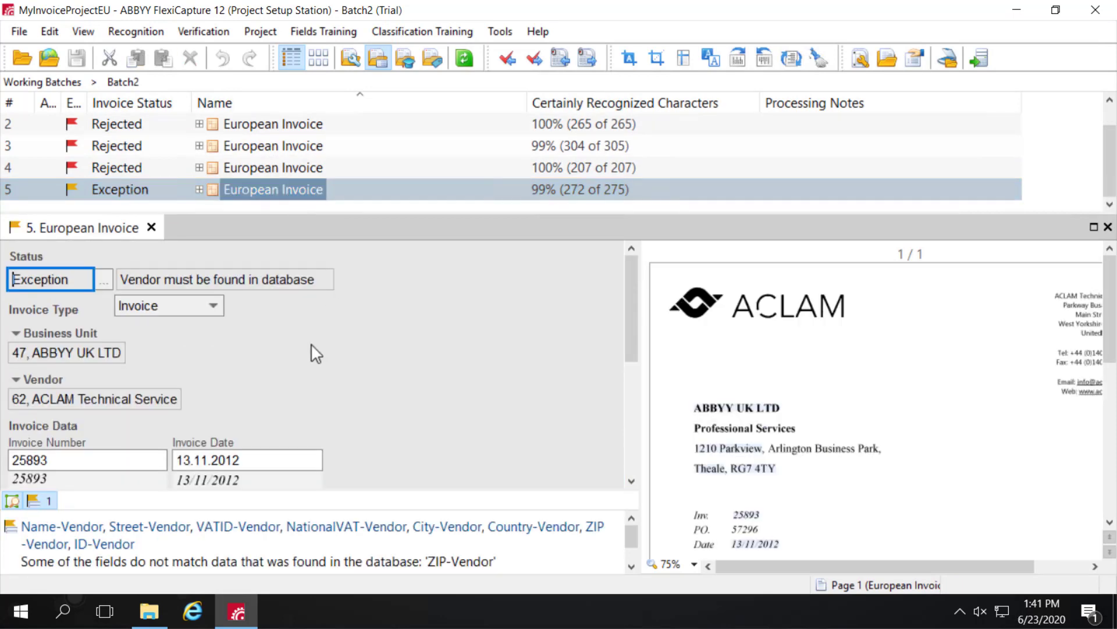
click(17, 380)
scroll(50, 401, down, 1)
scroll(50, 406, down, 1)
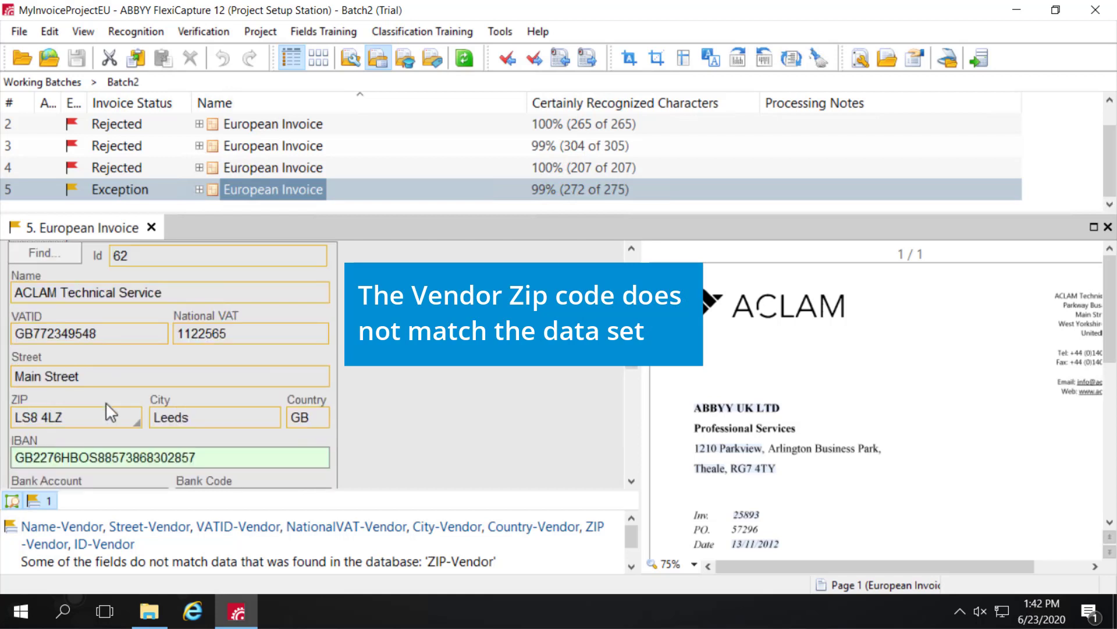
click(133, 426)
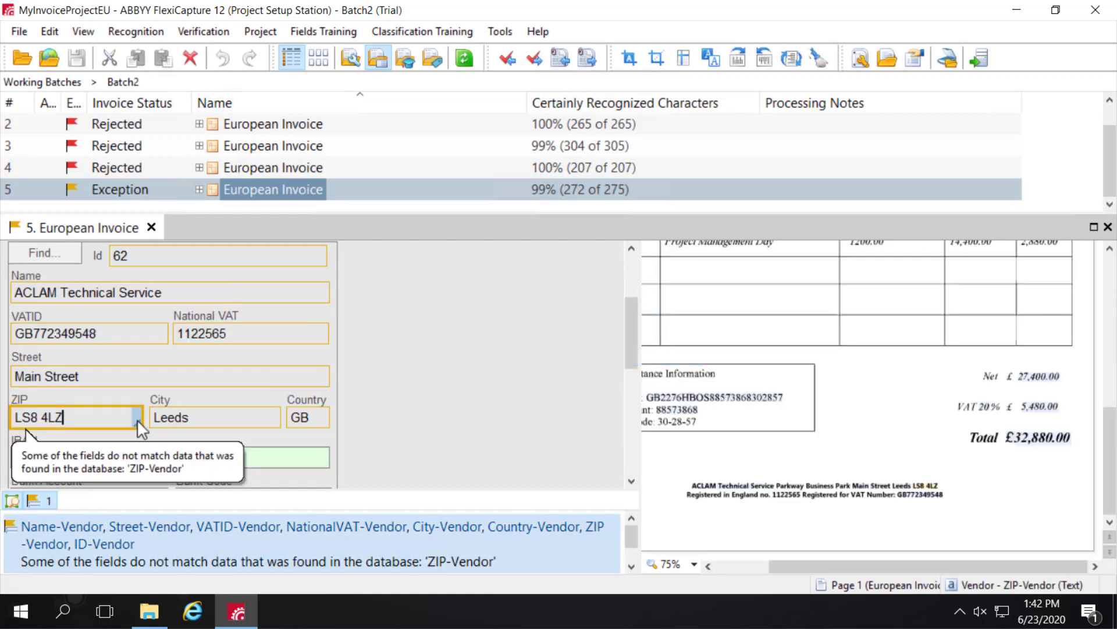
click(139, 422)
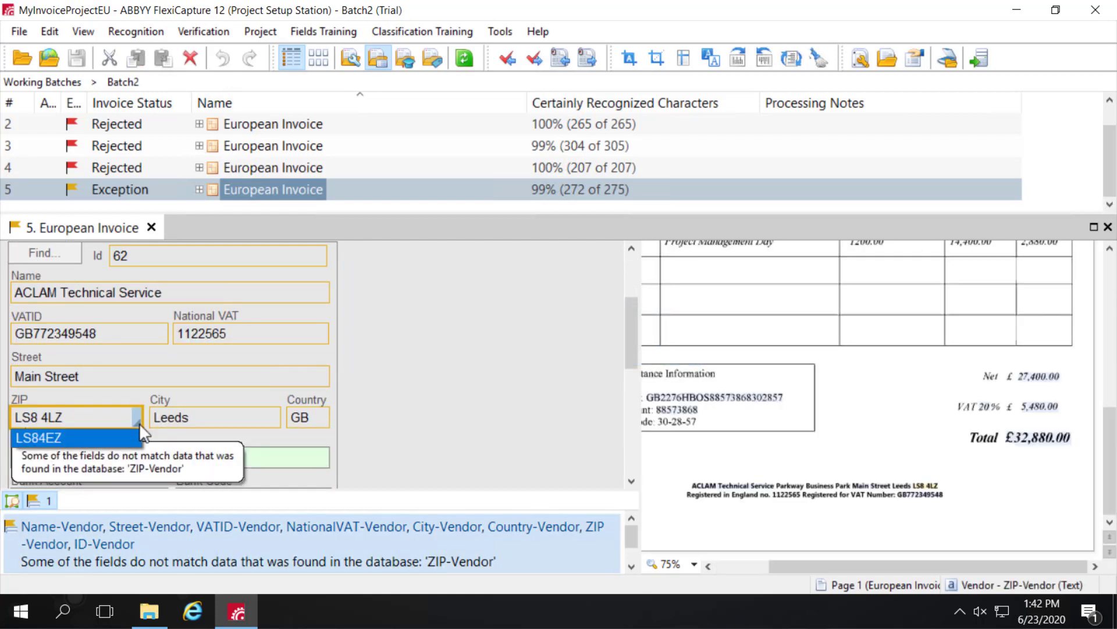
Open the European Invoice document definition for editing from the project's document definitions
click(256, 30)
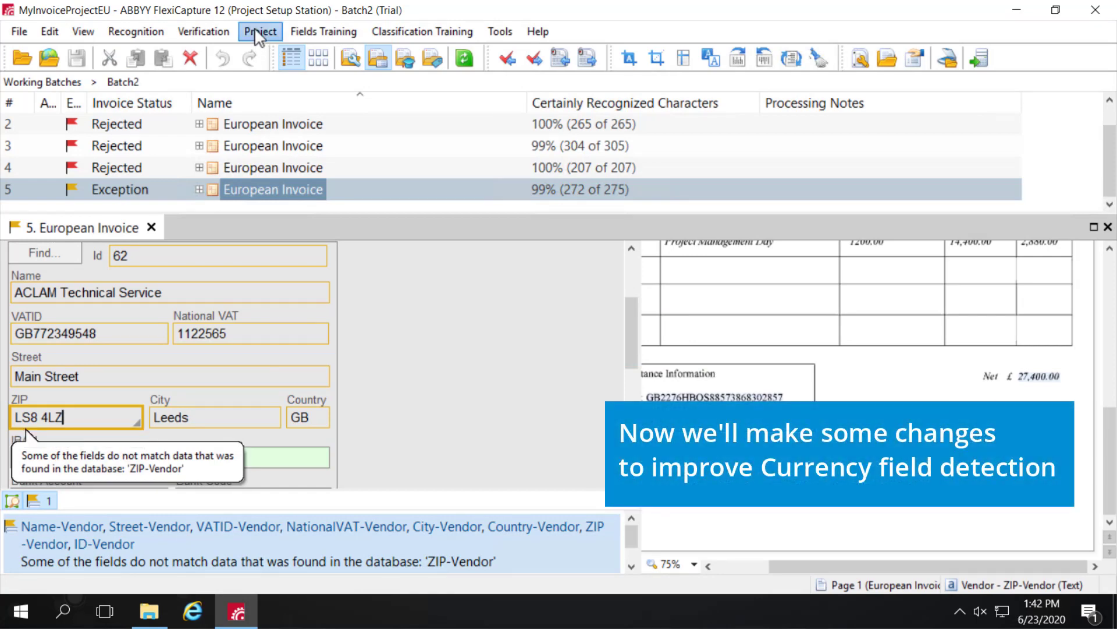
click(254, 29)
click(277, 50)
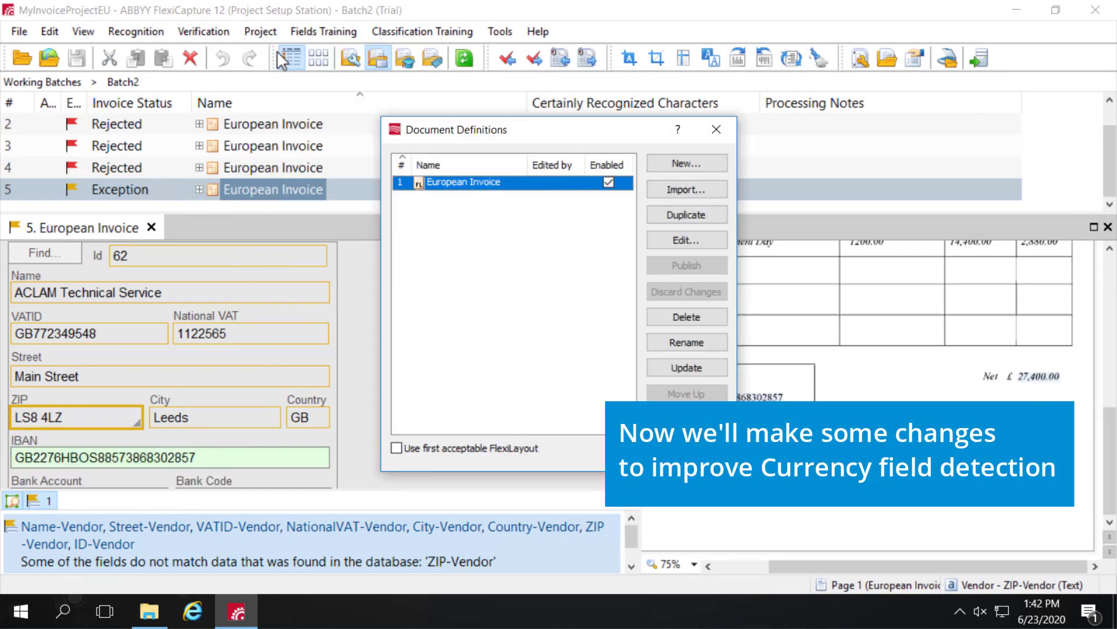
click(682, 242)
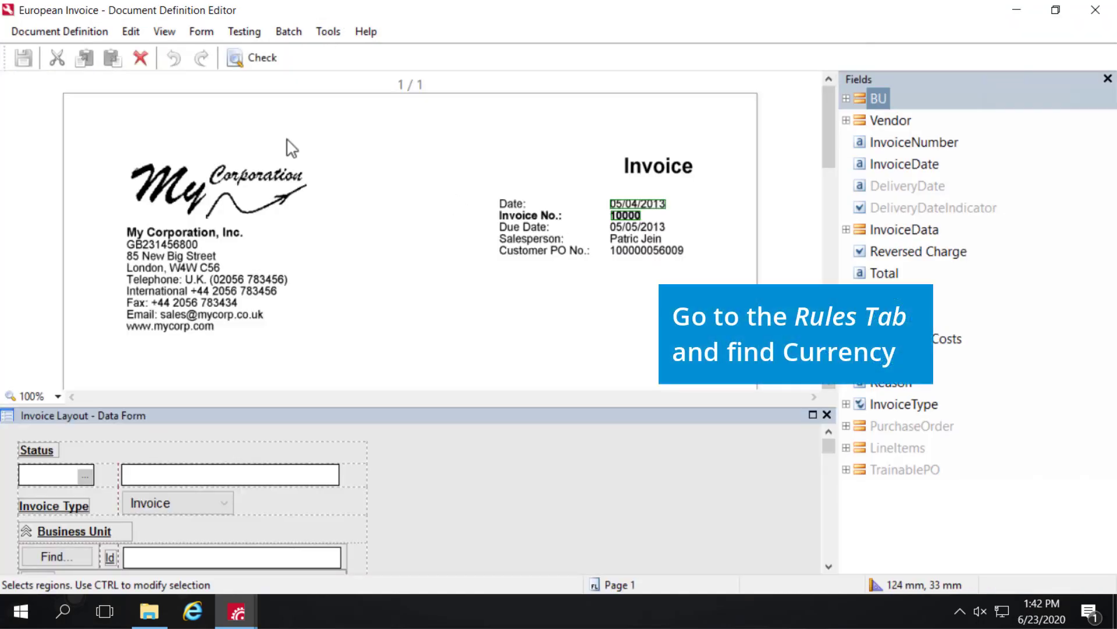
In the document definition's rules, set the Currency field's Detect national currency rule to apply Always
click(74, 35)
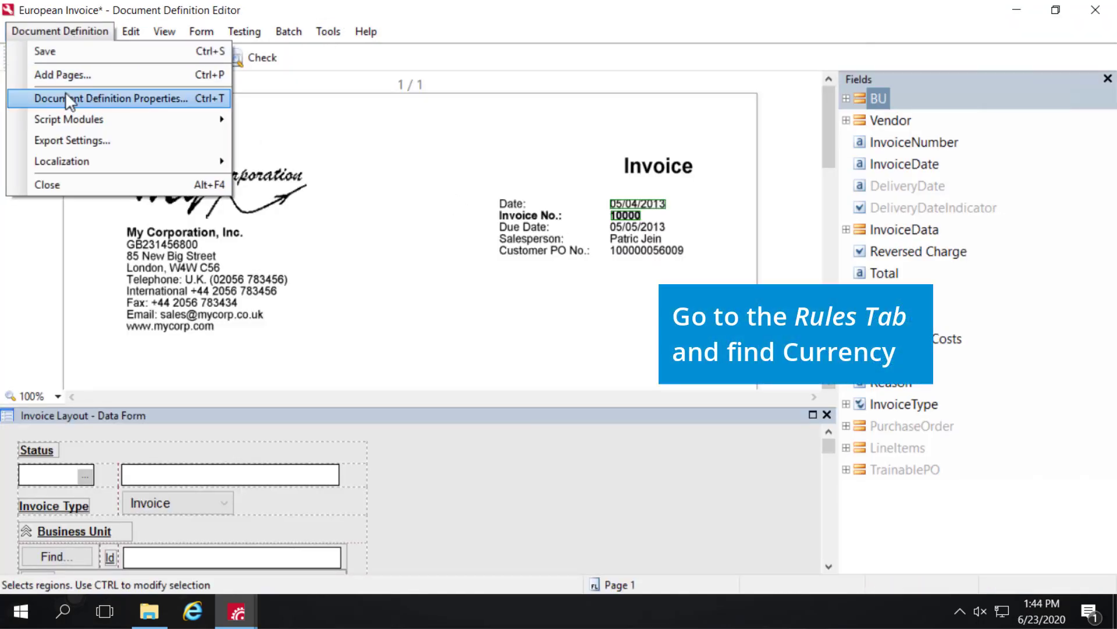
click(65, 94)
scroll(490, 252, down, 5)
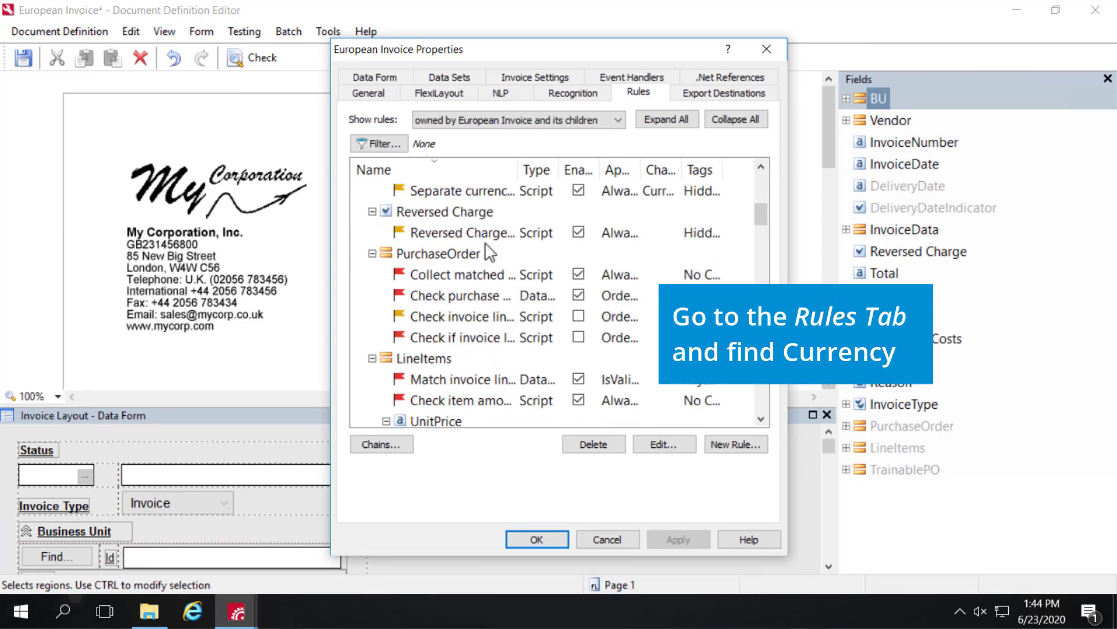
scroll(490, 252, down, 10)
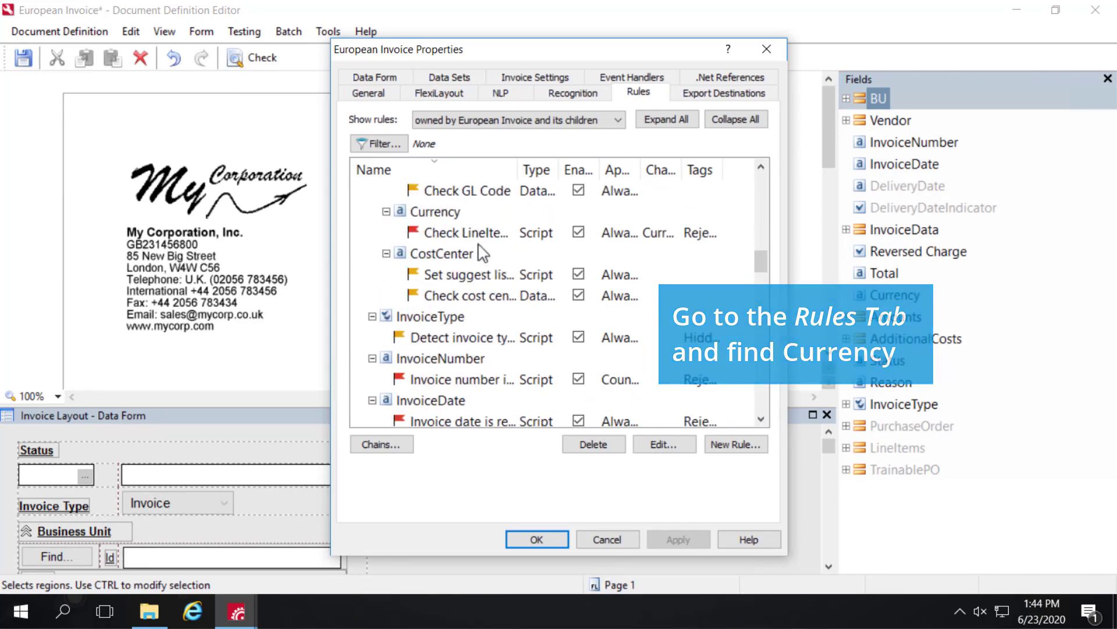
scroll(479, 252, down, 2)
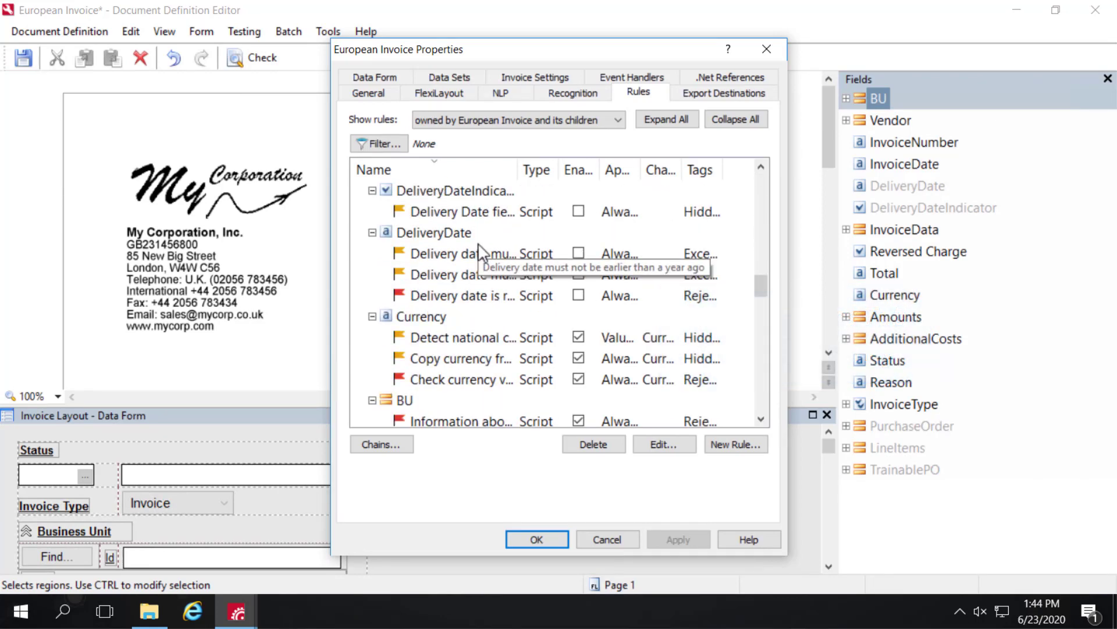
double_click(464, 338)
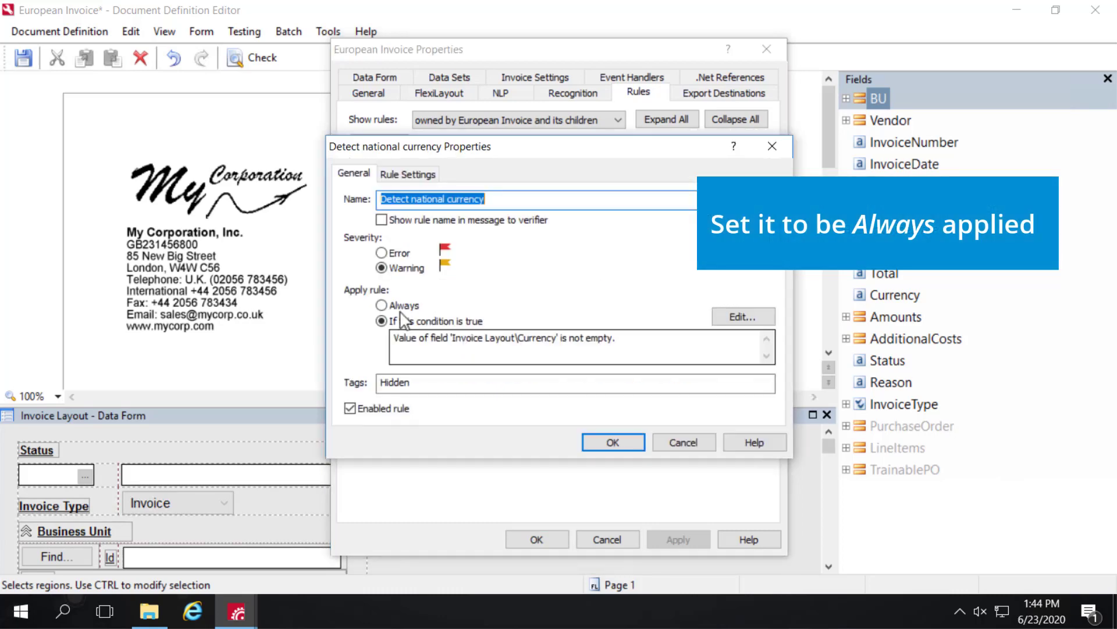
click(381, 305)
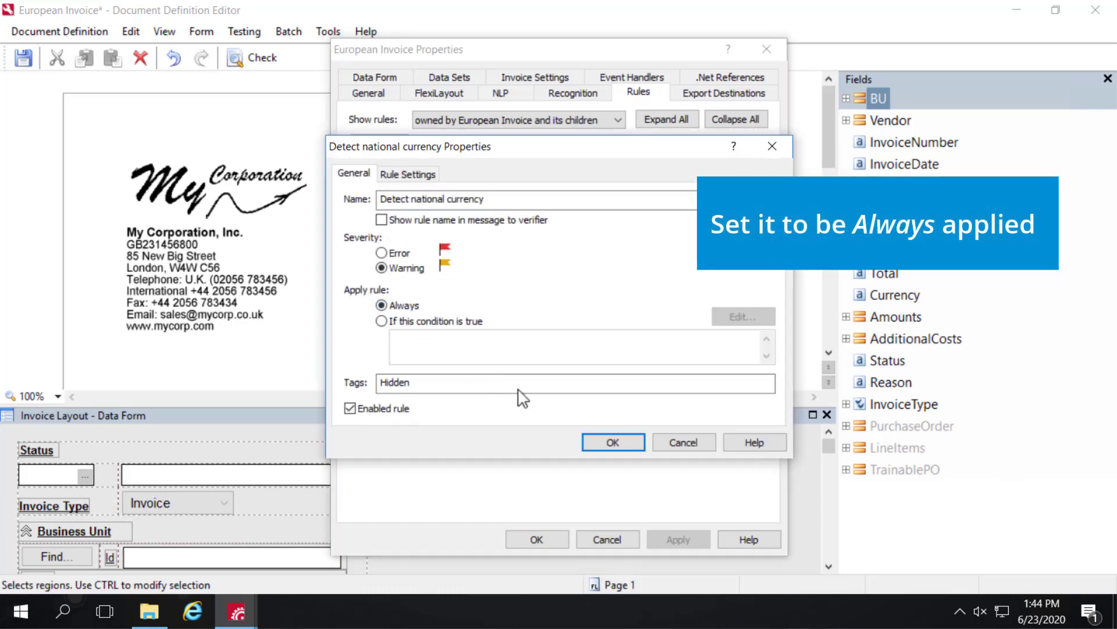
click(611, 441)
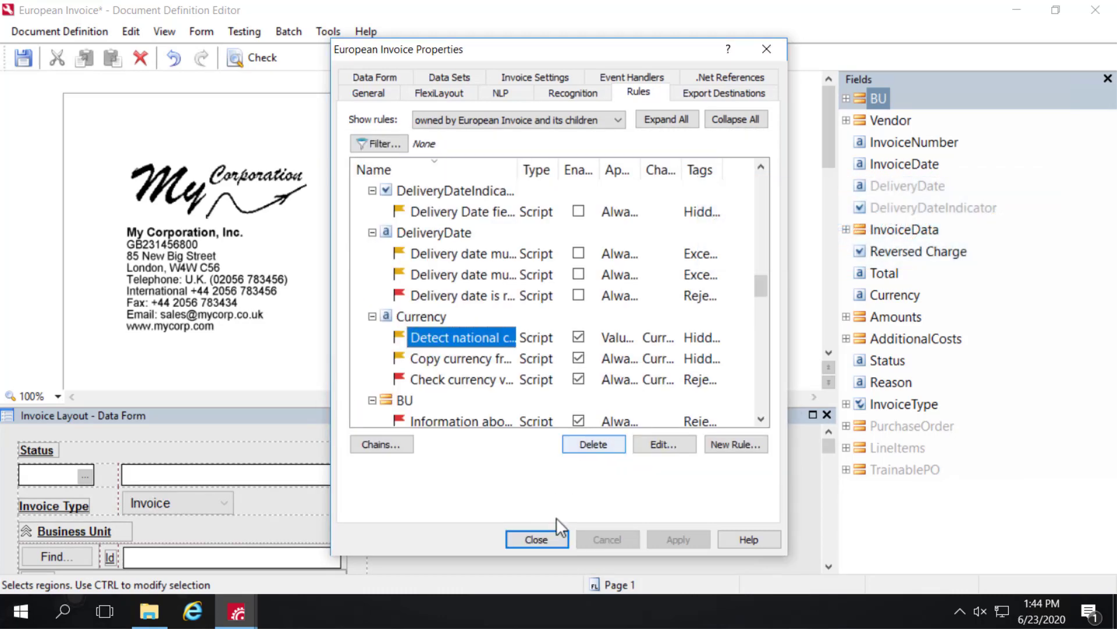
click(536, 539)
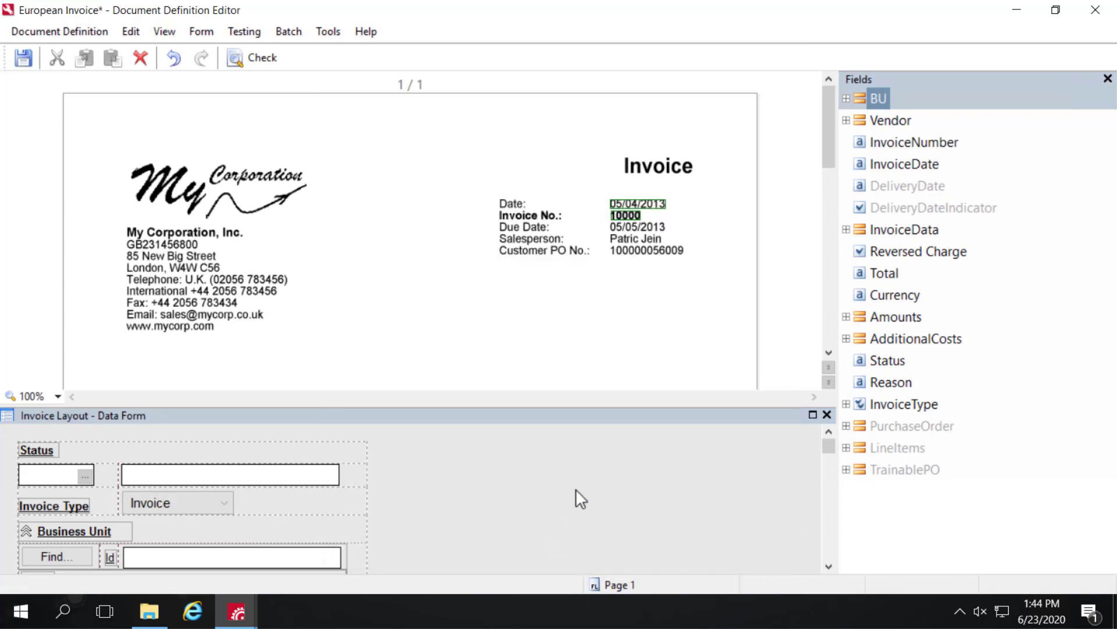
For the Currency field's CustomCurrency data type, turn off the dictionary option Prefer words from dictionary and apply the field properties
right_click(893, 297)
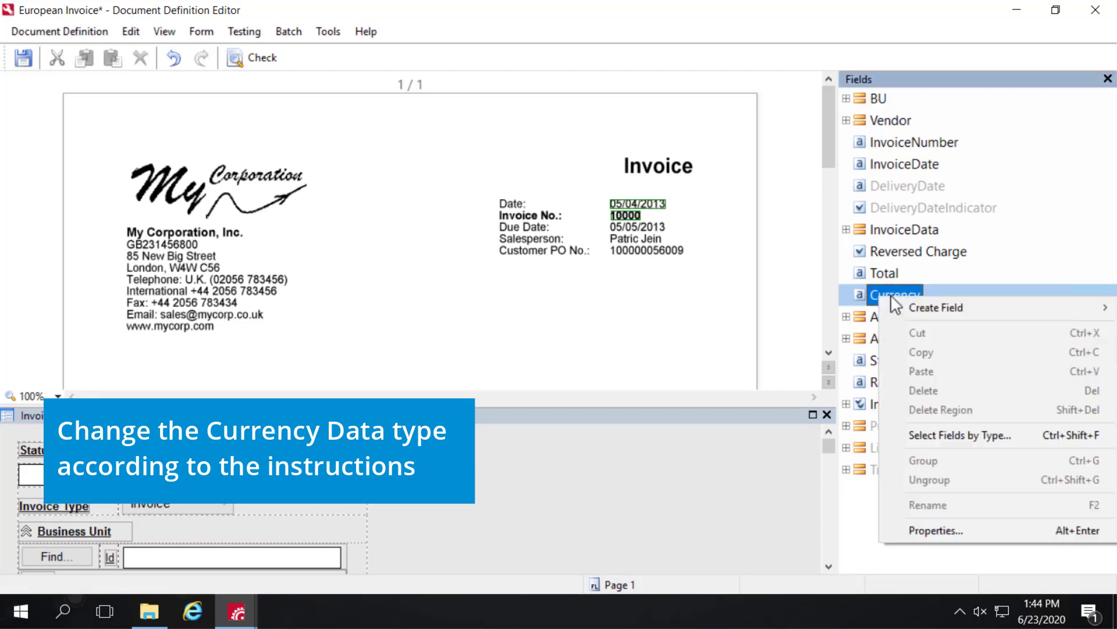
click(931, 530)
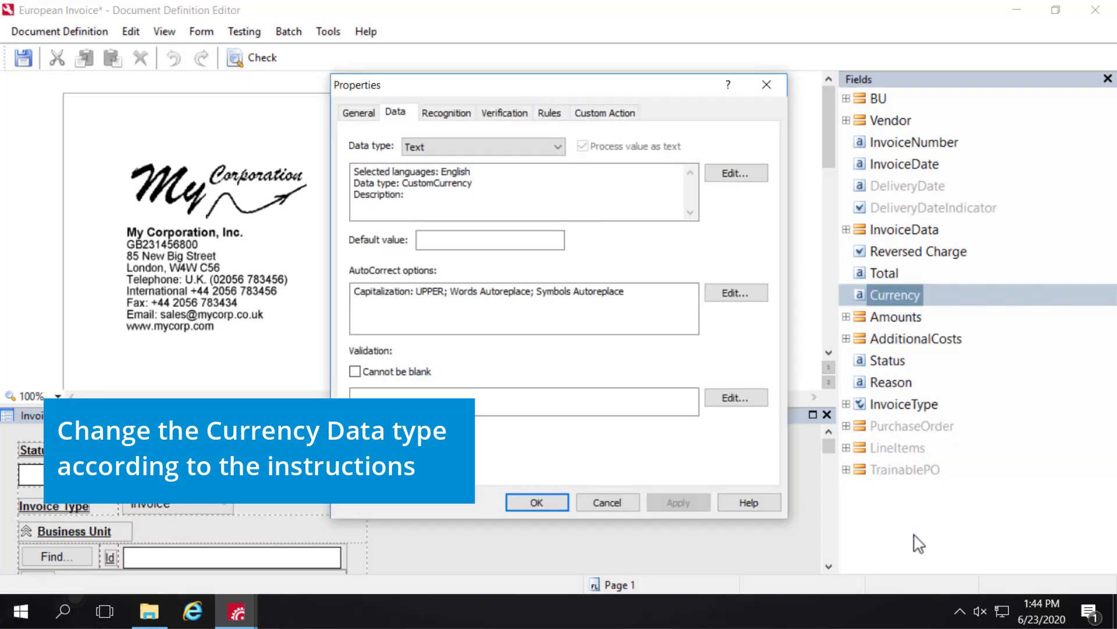
click(747, 177)
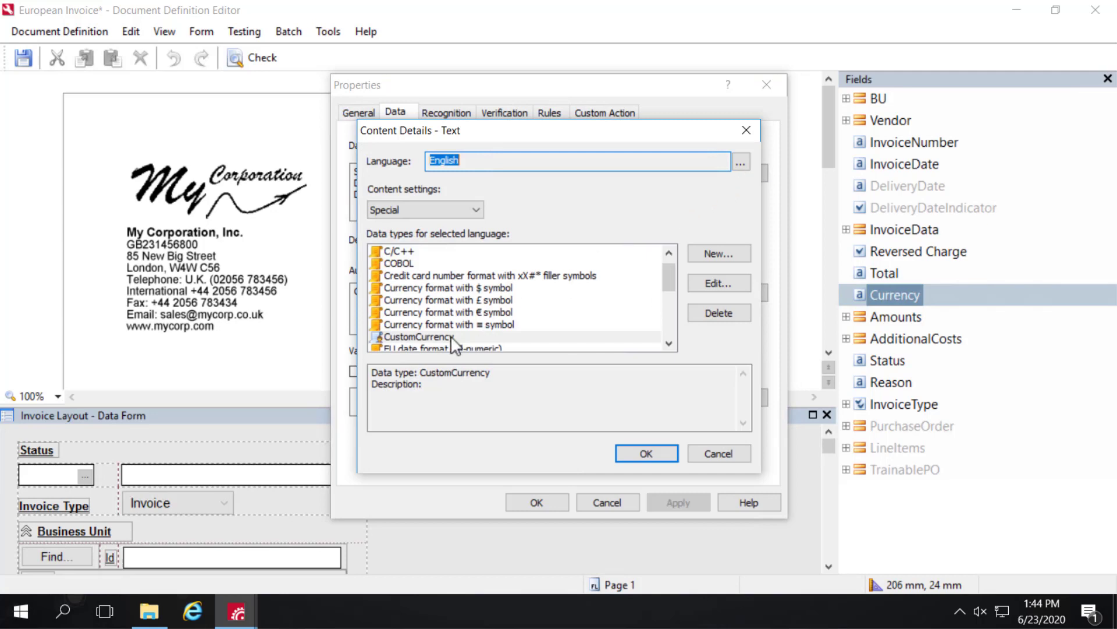
click(451, 340)
click(720, 282)
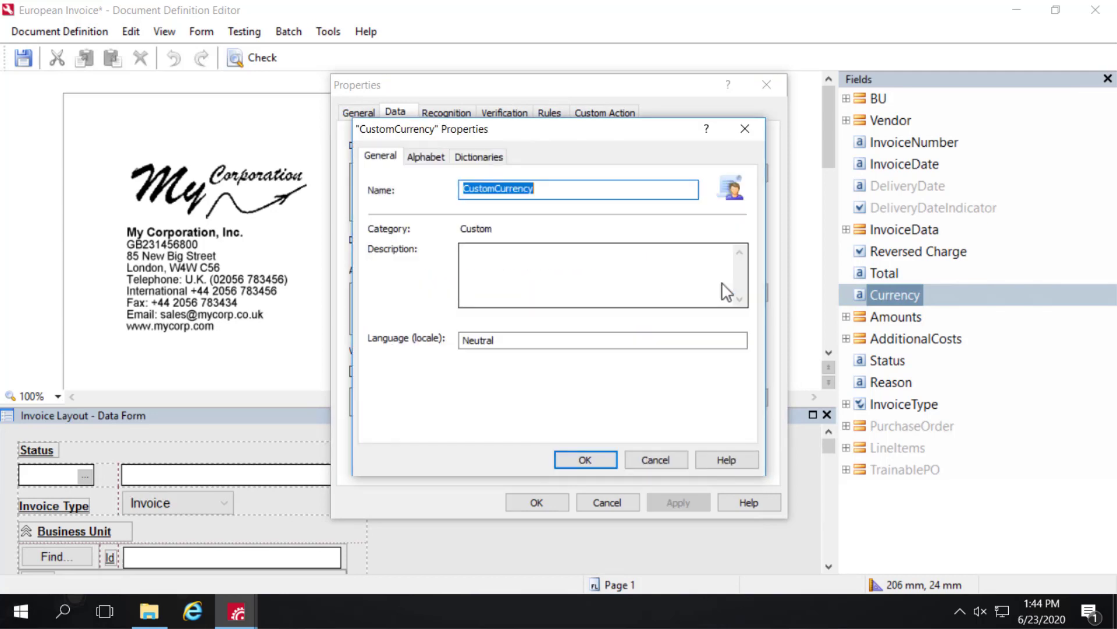
click(478, 156)
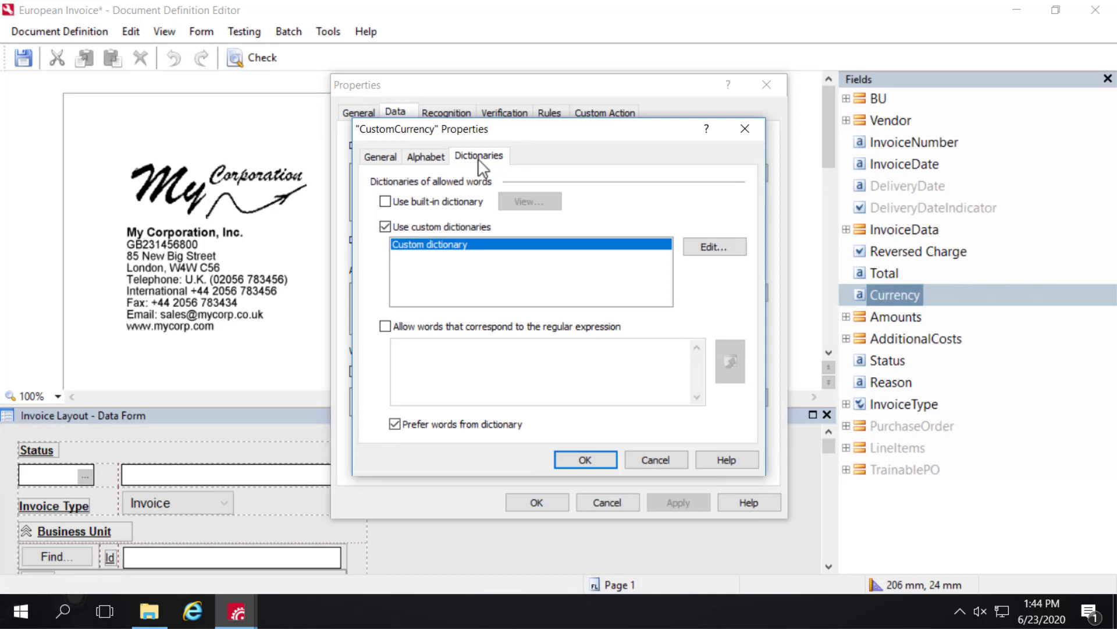
click(395, 424)
click(584, 461)
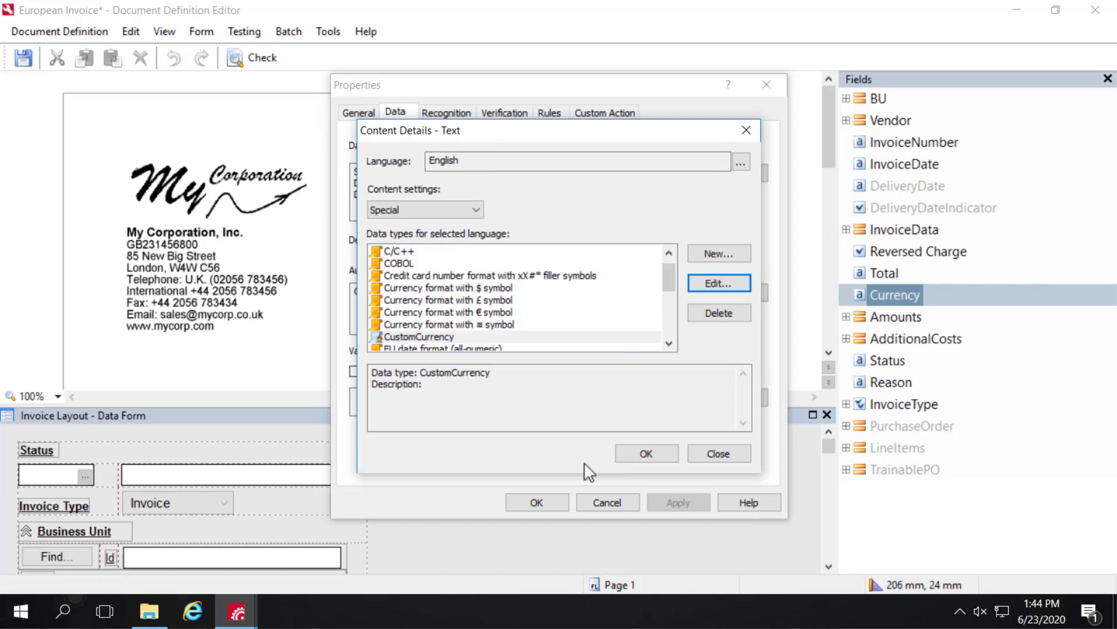
click(642, 456)
click(679, 503)
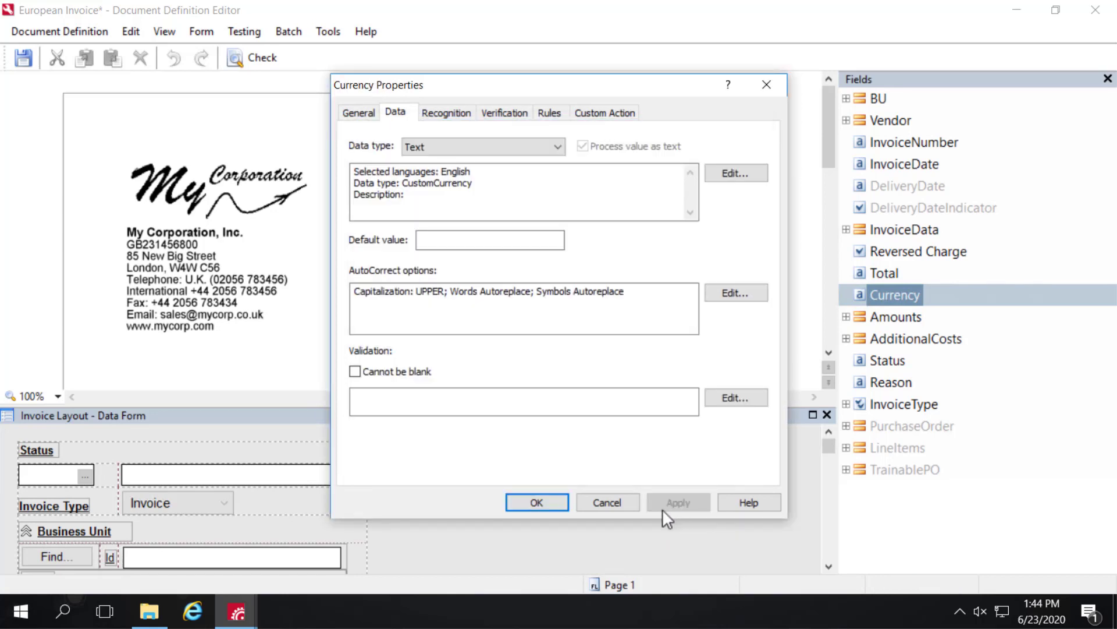
click(536, 502)
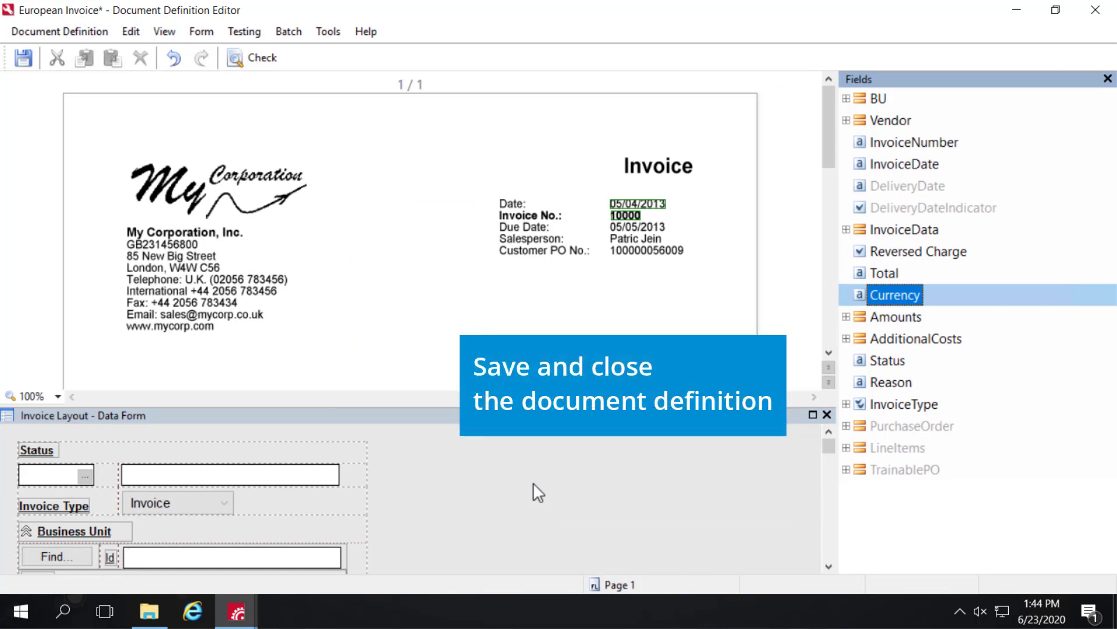
Save and close the edited document definition, and publish European Invoice
click(1097, 15)
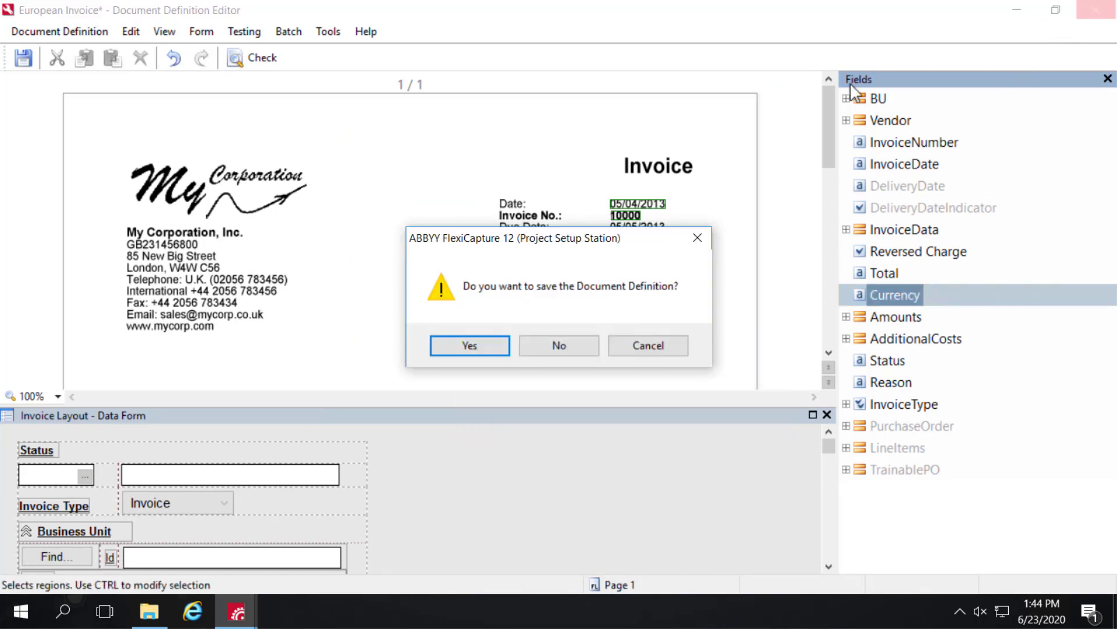
click(497, 341)
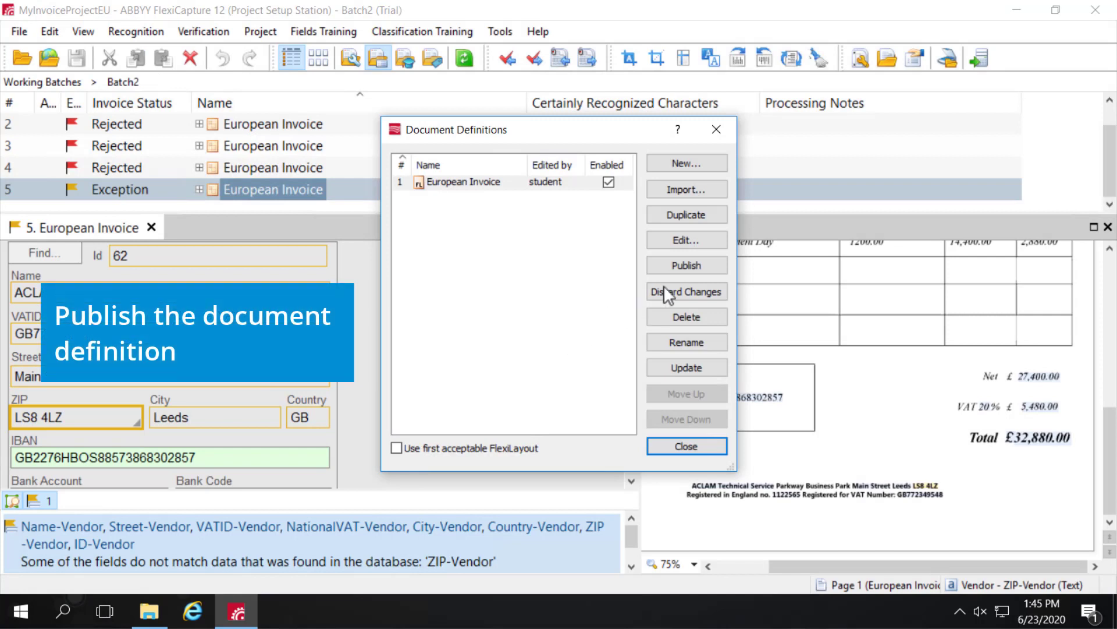
click(690, 267)
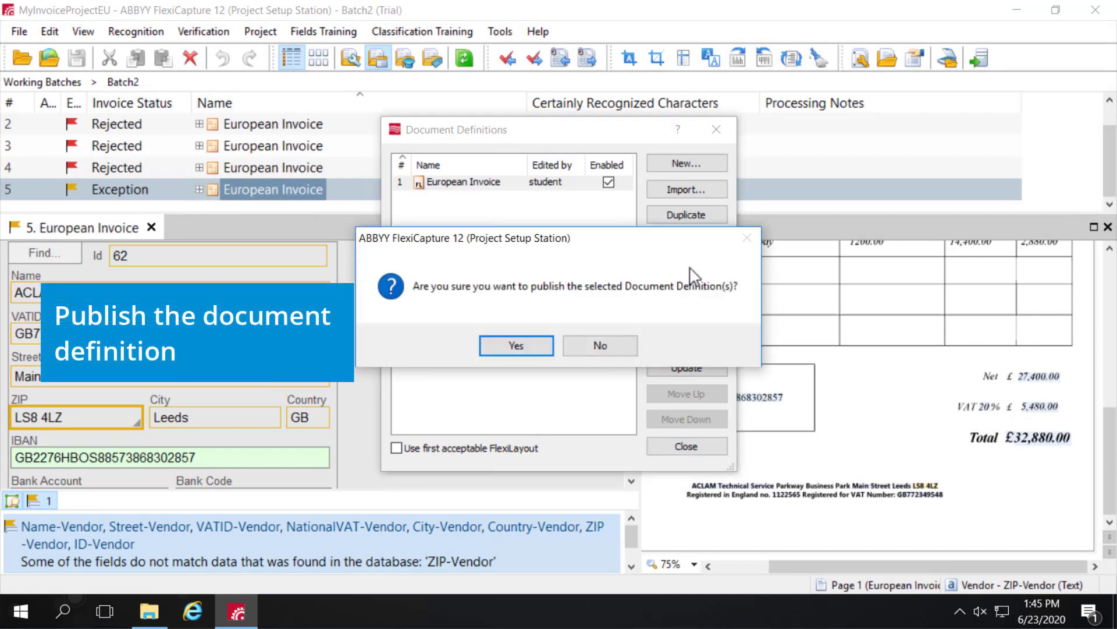
click(549, 345)
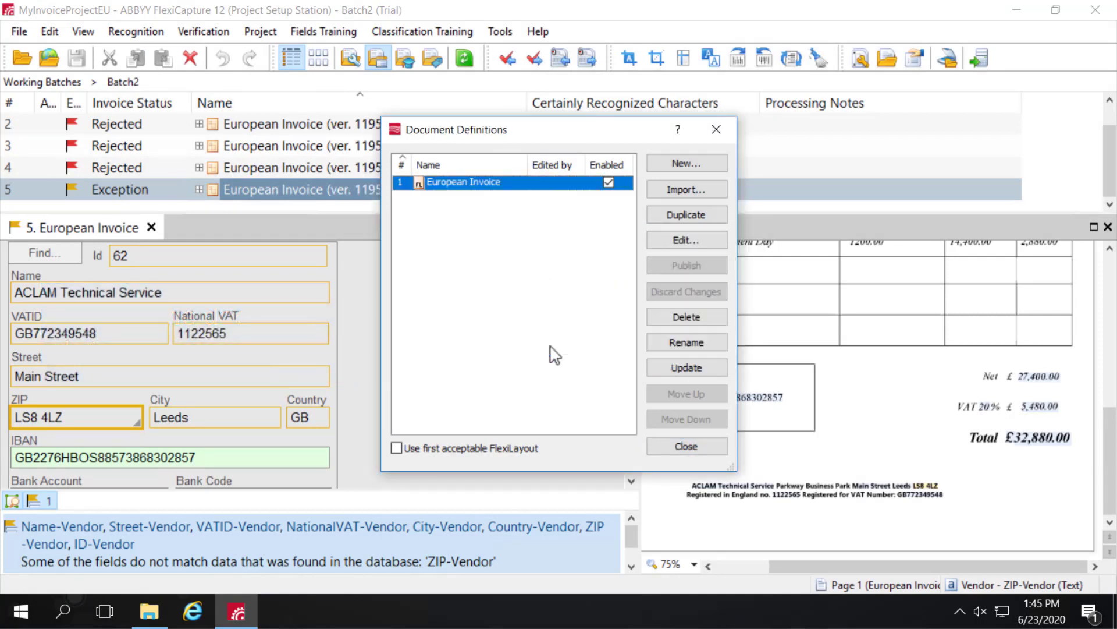
click(717, 129)
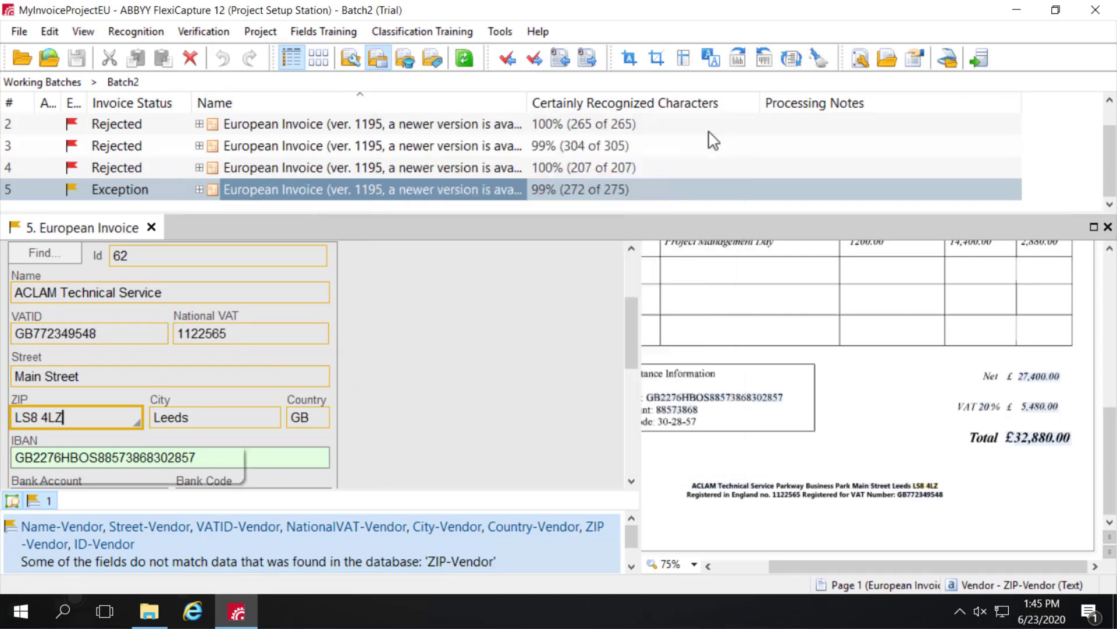
Close the fifth invoice and rerecognize all documents in Batch2 with the newly published definition
click(152, 226)
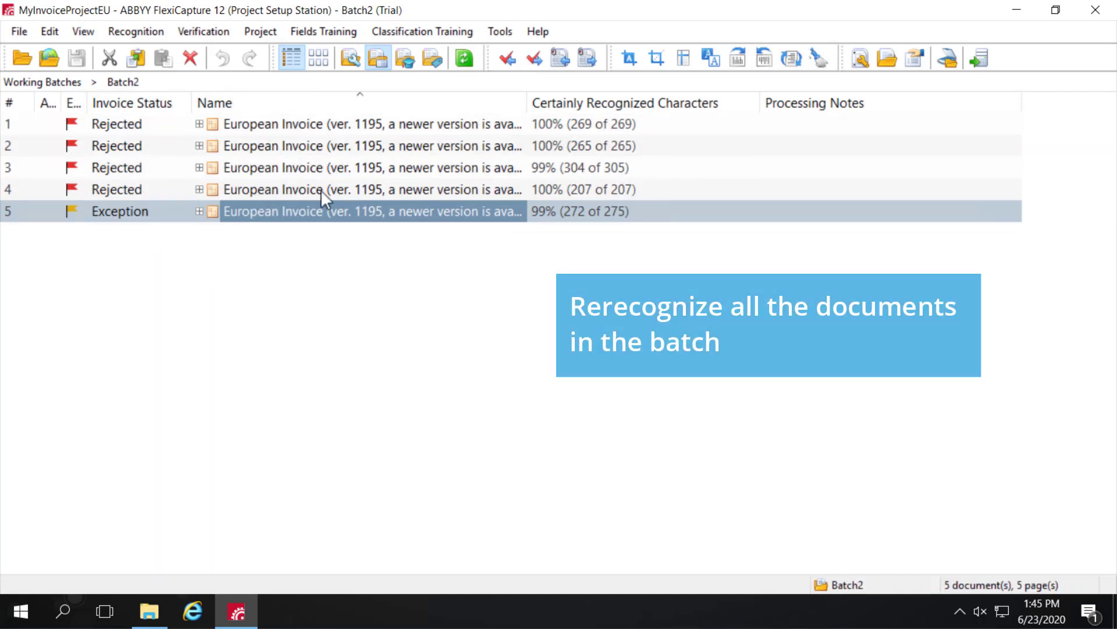
key(ctrl+a)
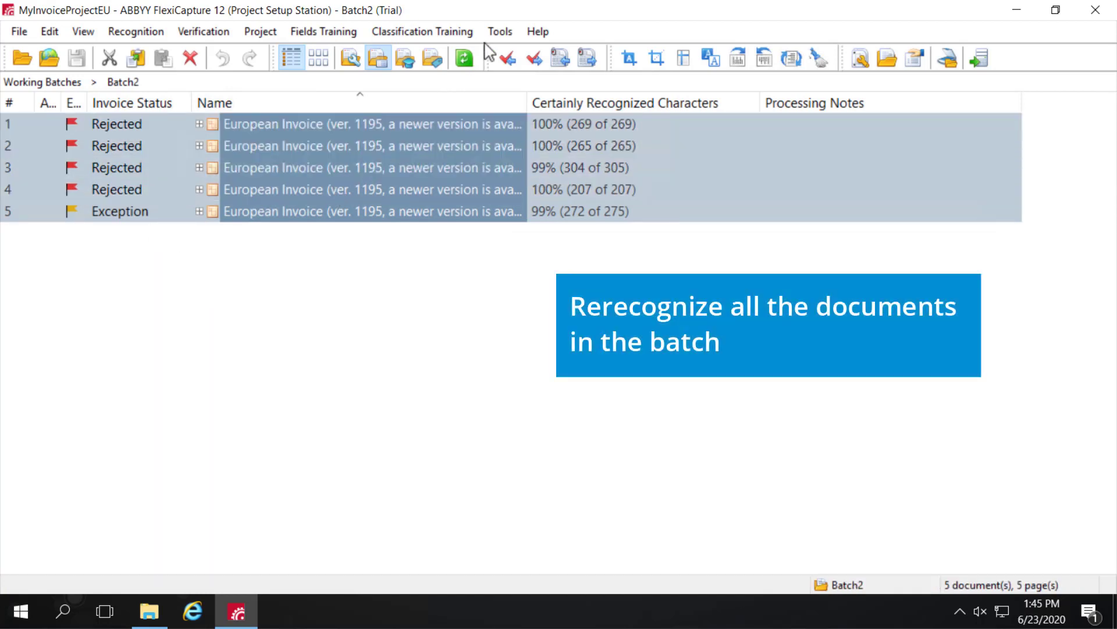
click(501, 34)
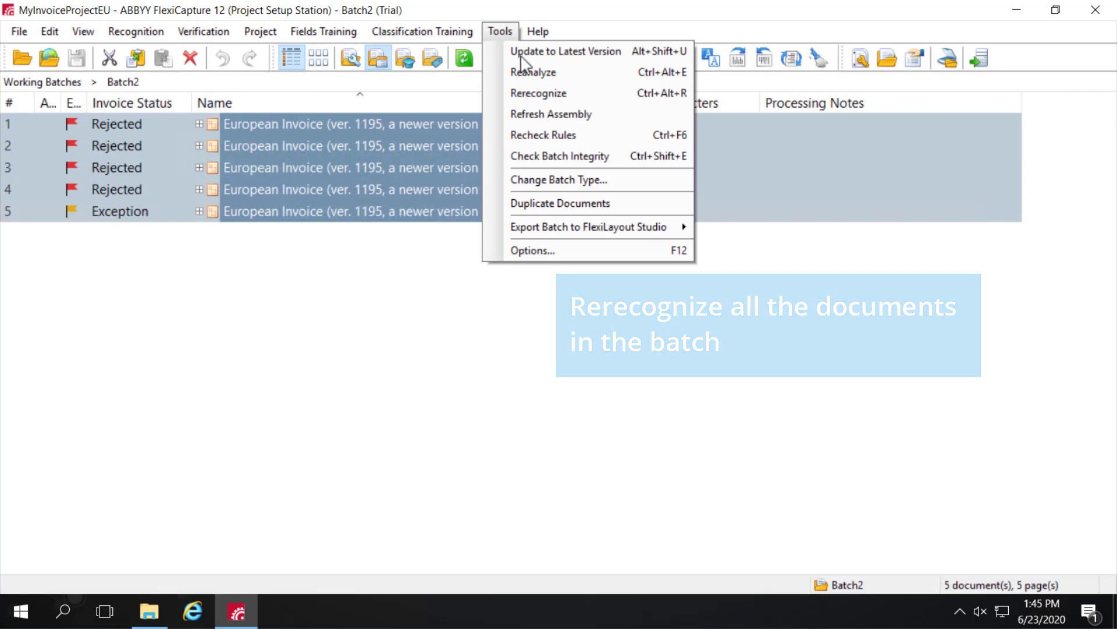
click(536, 94)
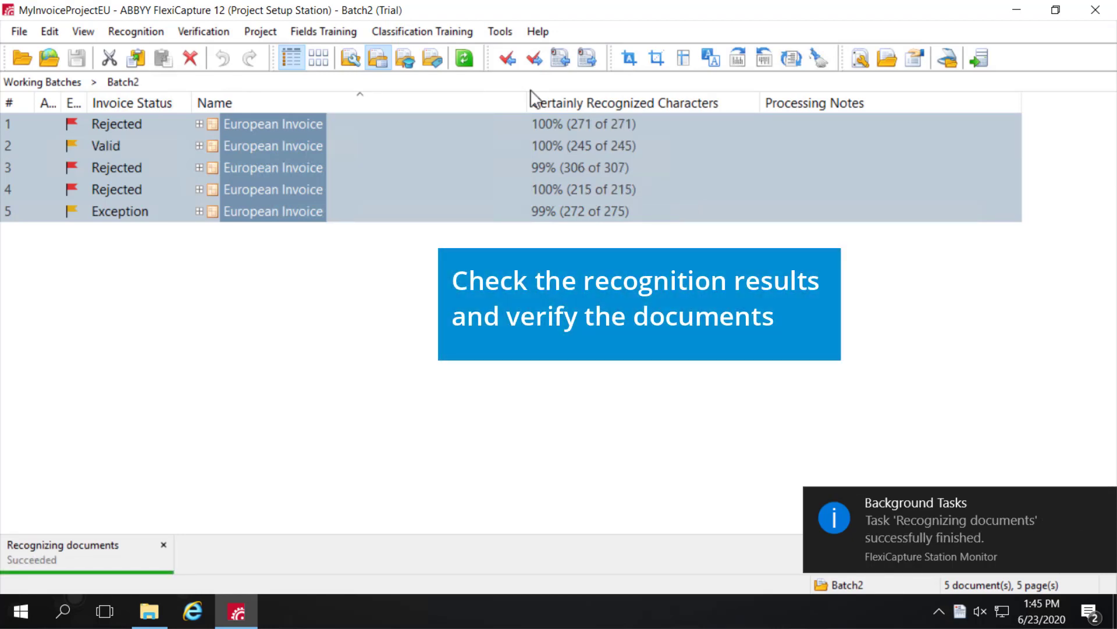
Open the first invoice, expand its business unit details, and fill them from the Harm & Harm GmbH database record
double_click(271, 123)
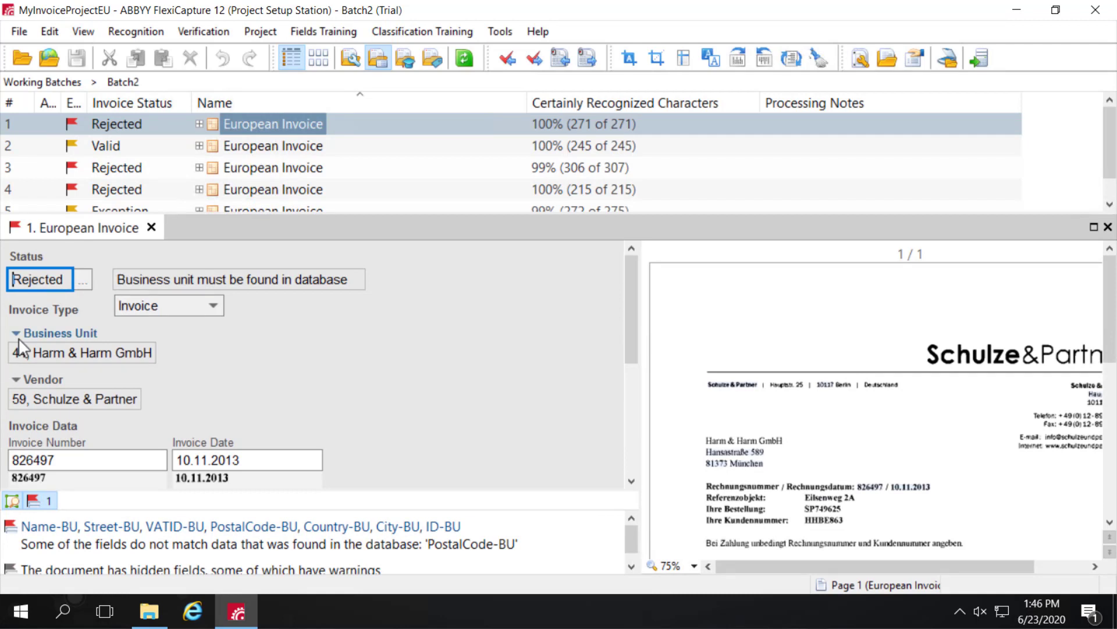
click(20, 350)
scroll(92, 397, down, 3)
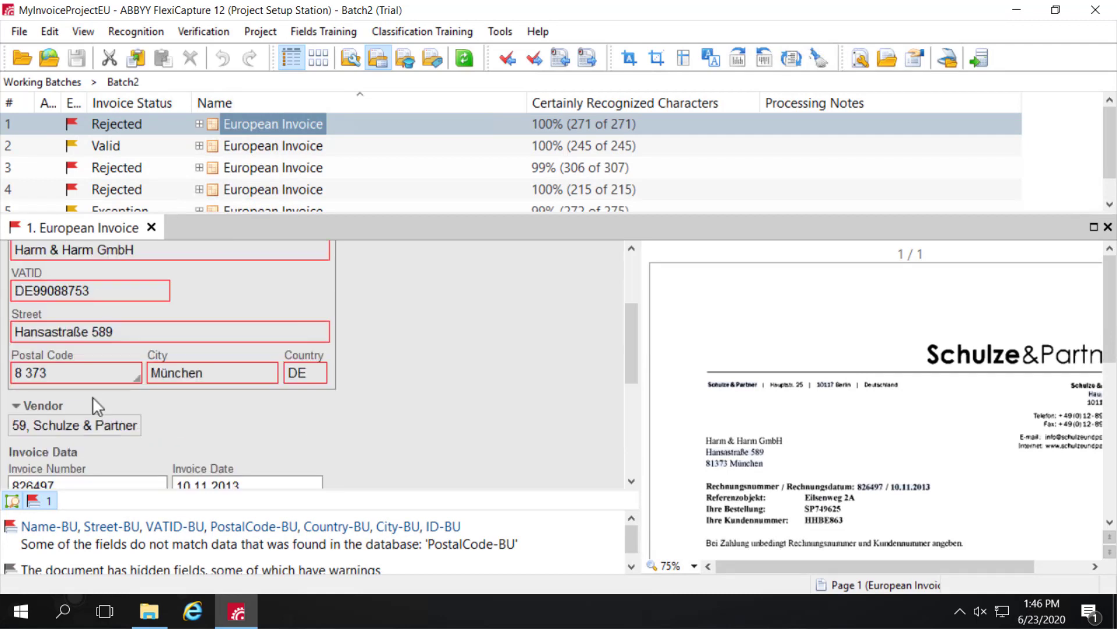
click(135, 372)
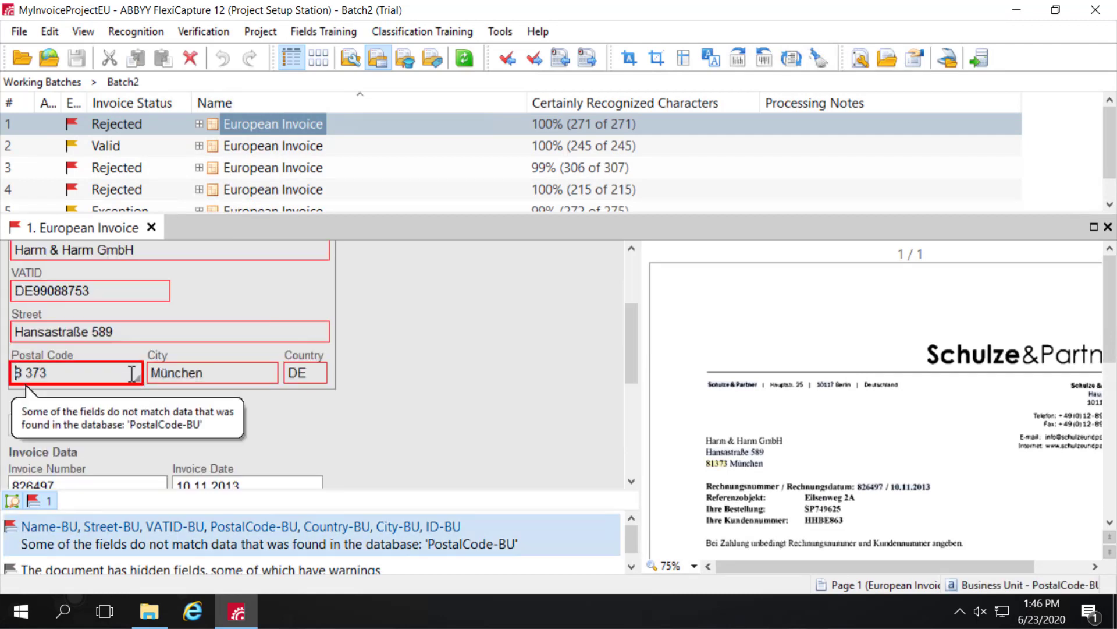
scroll(131, 373, up, 2)
click(33, 282)
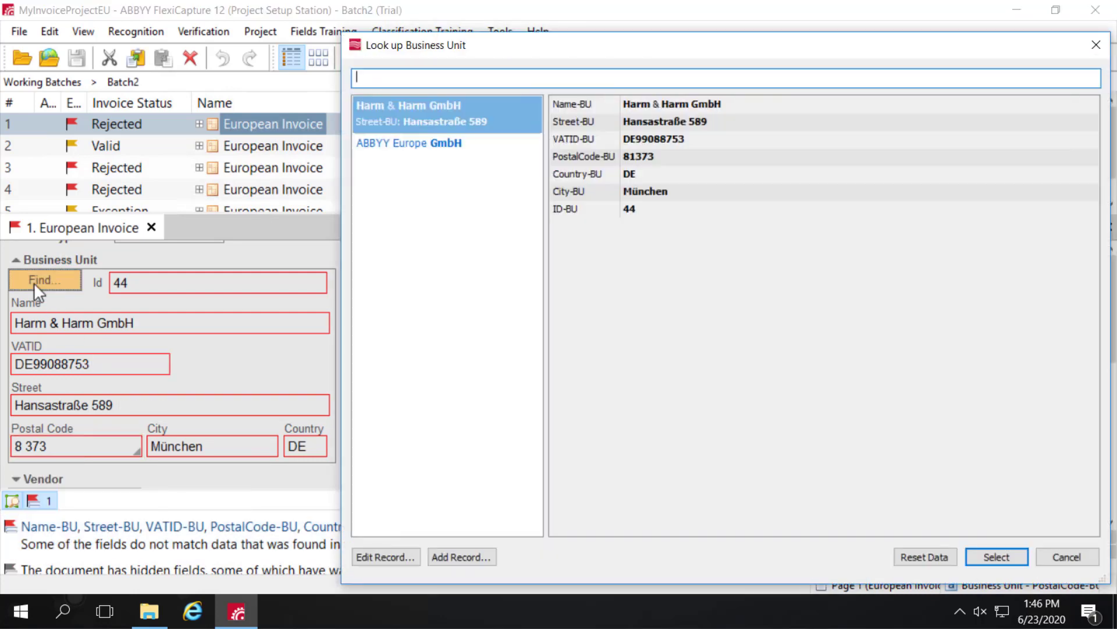
click(421, 107)
click(996, 557)
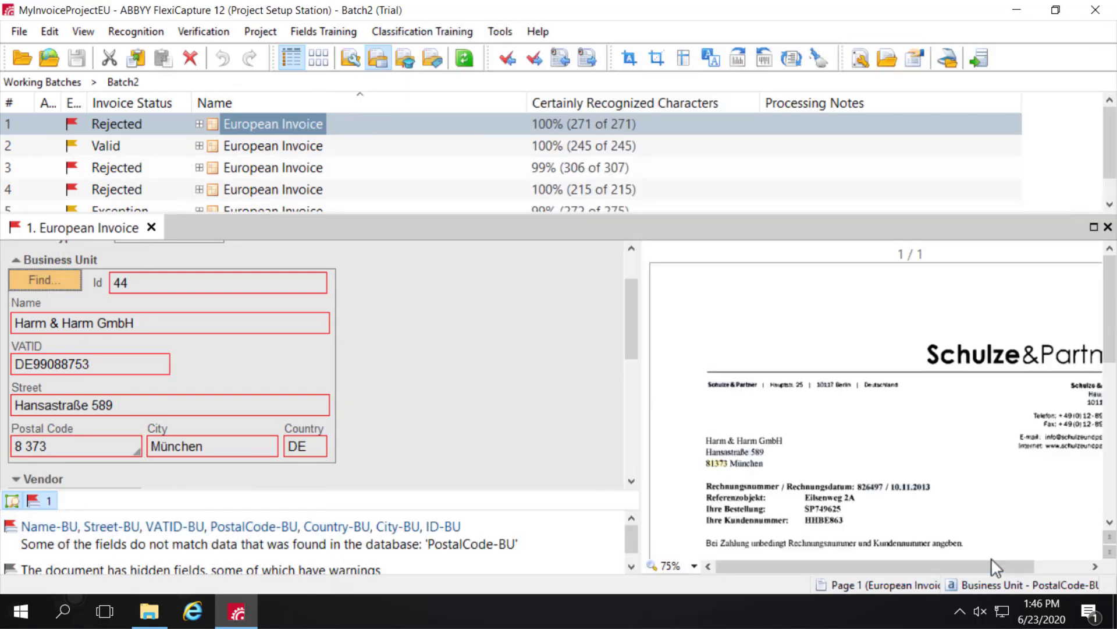
Check whether the Currency field has been detected in the first invoice's amounts
scroll(381, 343, down, 6)
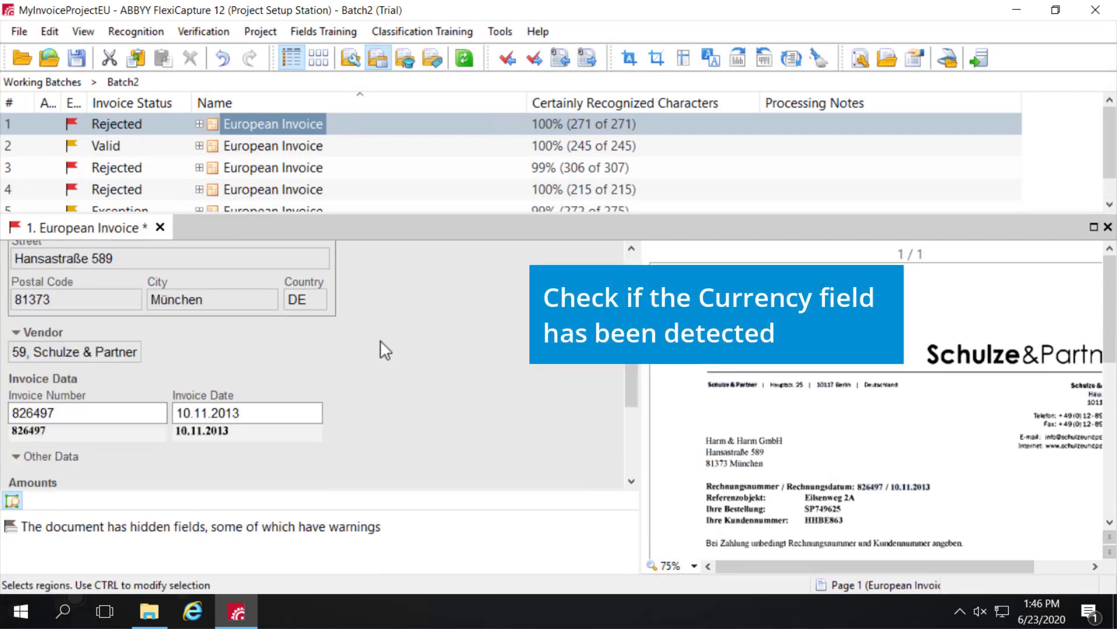